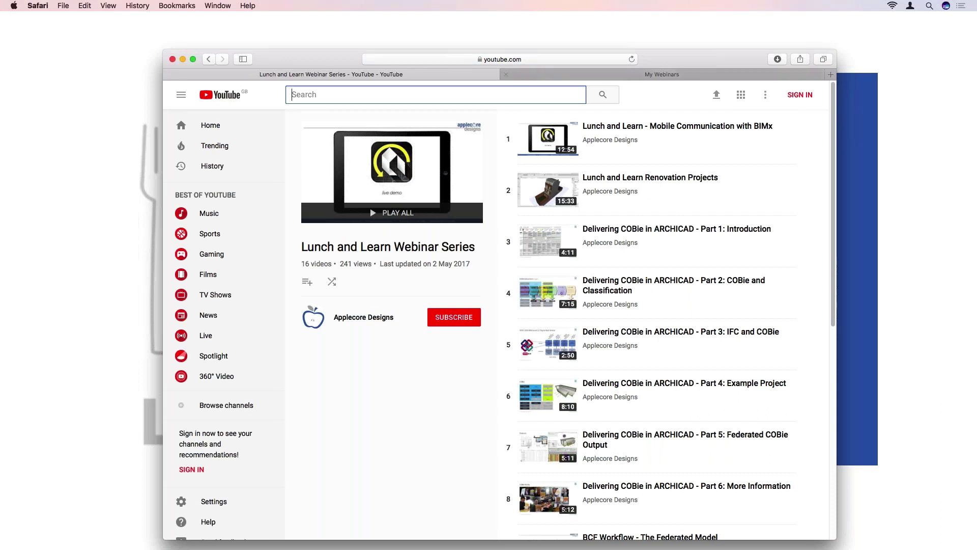
- Select the playlist page's full web address in Safari and dismiss the Favorites grid
{"action": "key", "text": "super+l"}
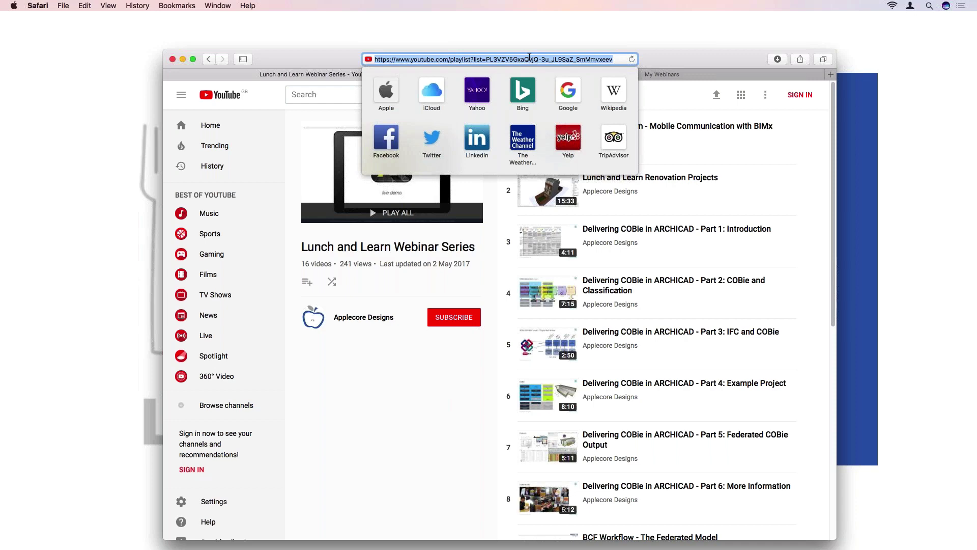
{"action": "left_click", "coordinate": [662, 56]}
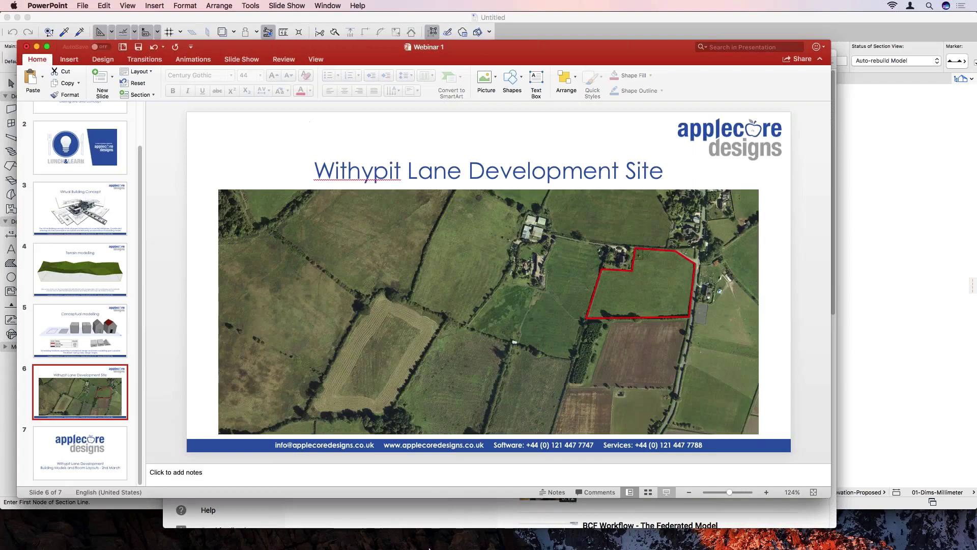
- Switch from the Webinar 1 site model to the empty Untitled project window
{"action": "mouse_move", "coordinate": [429, 548]}
{"action": "left_click", "coordinate": [464, 537]}
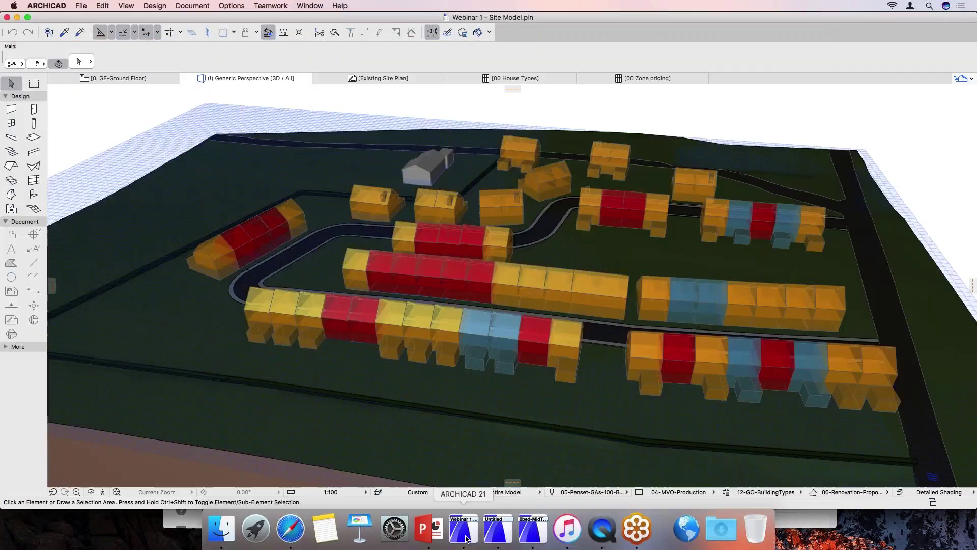
{"action": "left_click", "coordinate": [487, 539]}
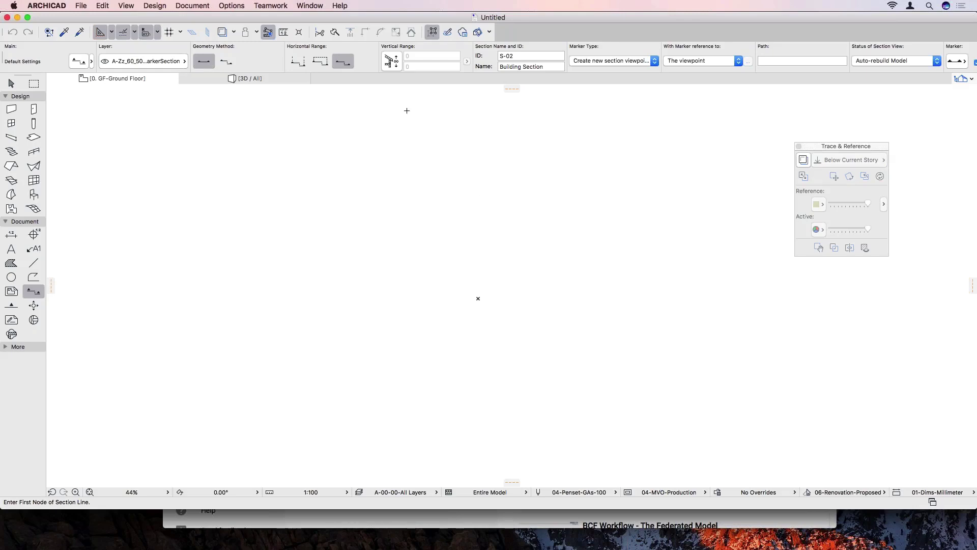
- Open the W-01 Worksheet and go to File > External Content to attach an Xref
{"action": "left_click", "coordinate": [961, 78]}
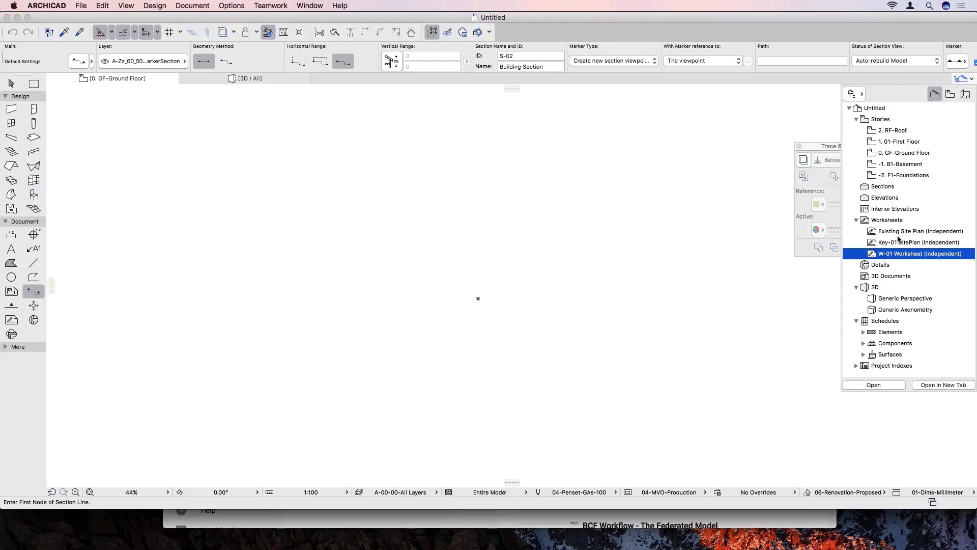
{"action": "left_click", "coordinate": [899, 256]}
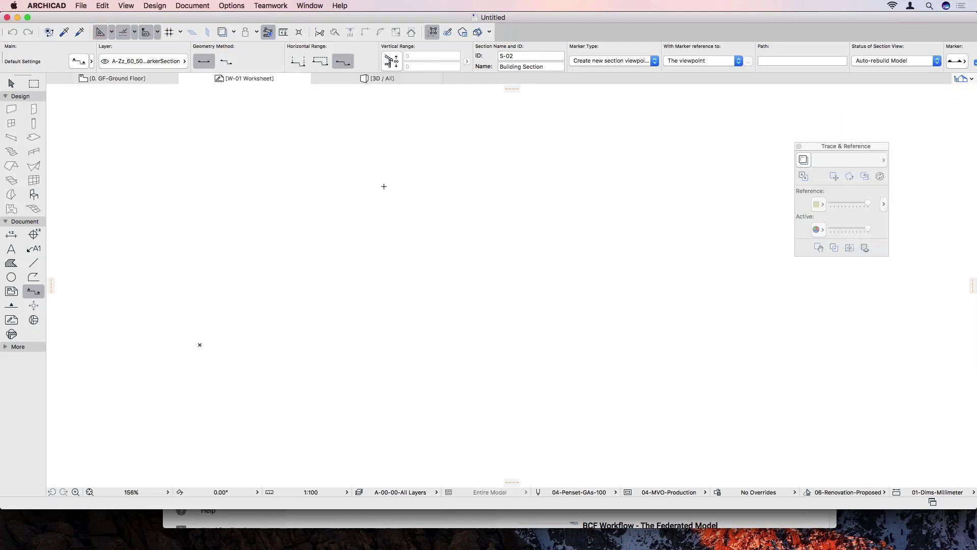
{"action": "left_click", "coordinate": [82, 6]}
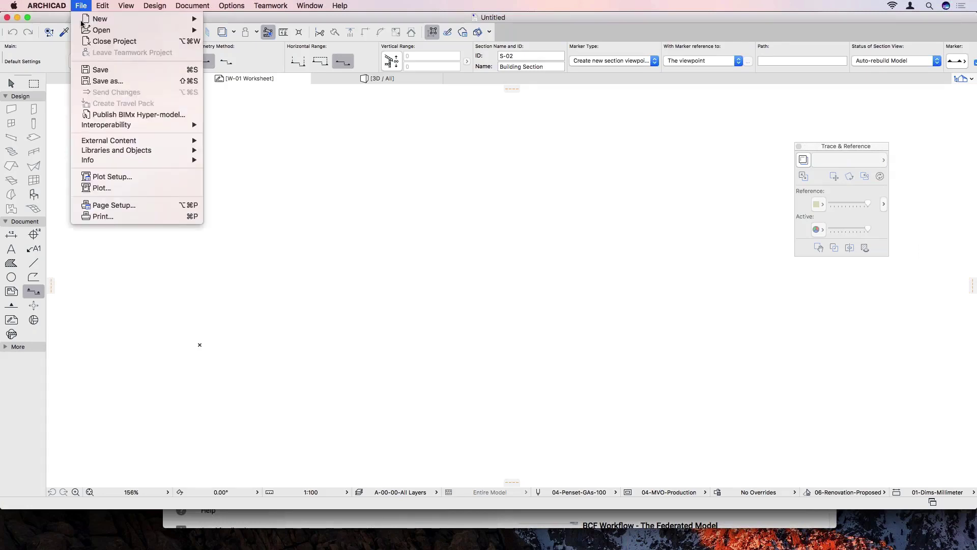
{"action": "mouse_move", "coordinate": [172, 144]}
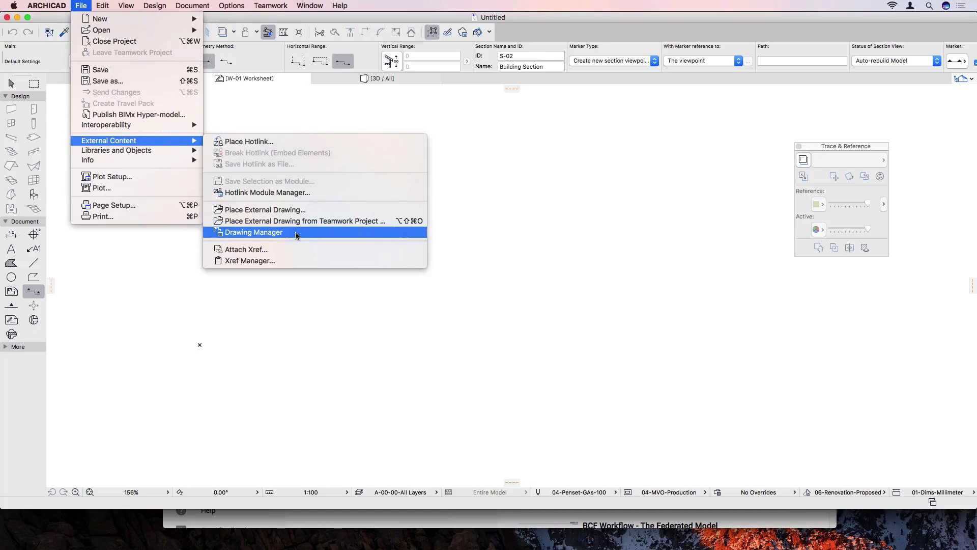
- Choose the Ordnance Survey detail DWG in the Webinar 1 folder as the Xref to attach
{"action": "left_click", "coordinate": [294, 249]}
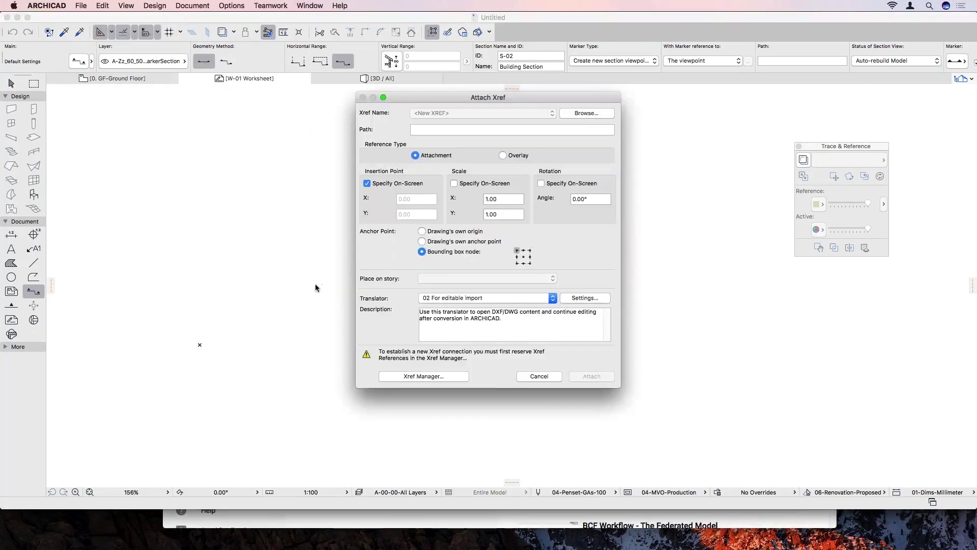
{"action": "left_click", "coordinate": [585, 113]}
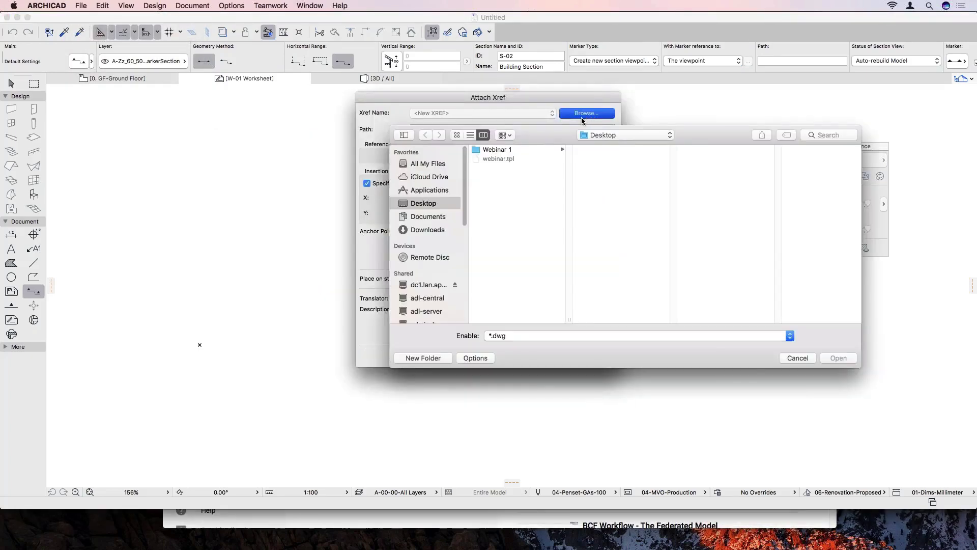
{"action": "left_click", "coordinate": [533, 152]}
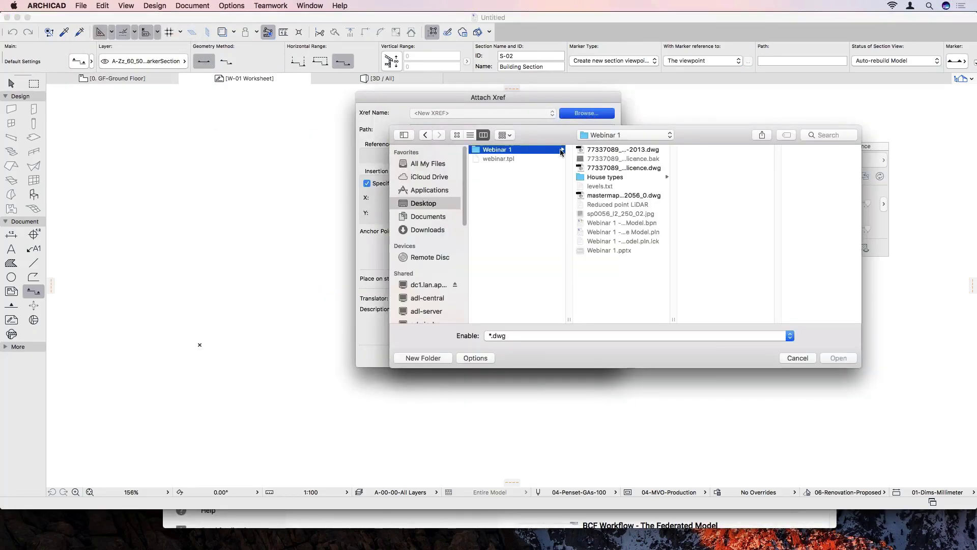
{"action": "left_click", "coordinate": [644, 150]}
{"action": "left_click", "coordinate": [645, 168]}
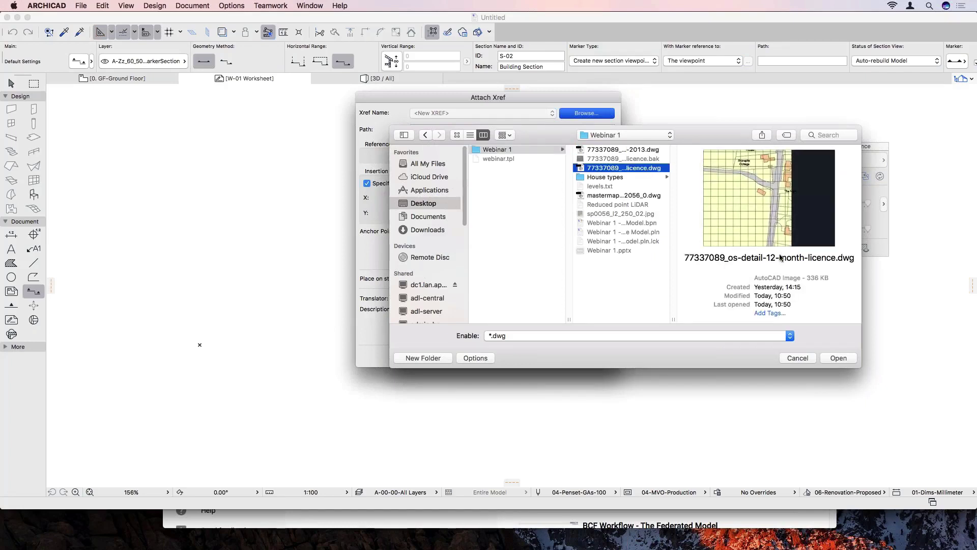
{"action": "left_click", "coordinate": [838, 358]}
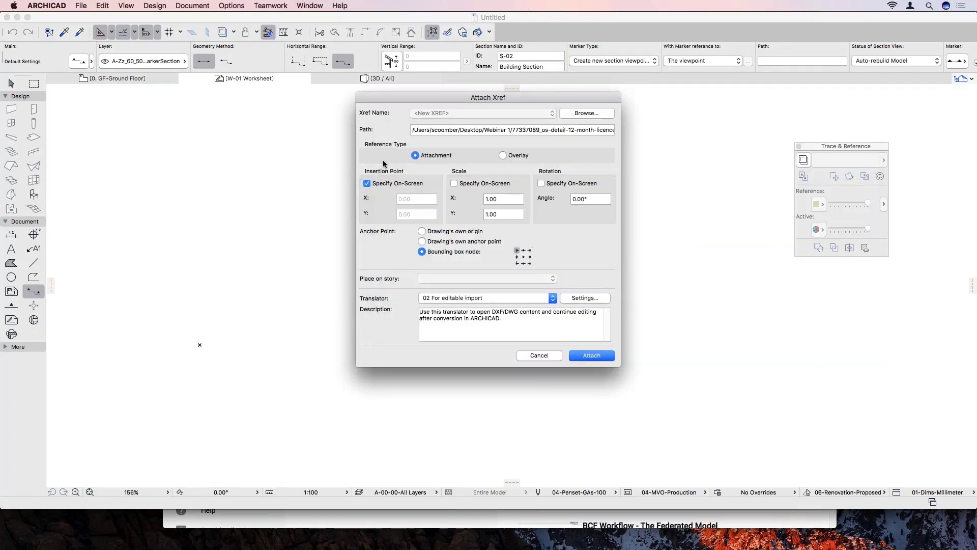
- Attach it at 0,0 anchored bottom-left with all layers imported, then fit in window
{"action": "left_click", "coordinate": [366, 185]}
{"action": "left_click", "coordinate": [517, 263]}
{"action": "left_click", "coordinate": [604, 358]}
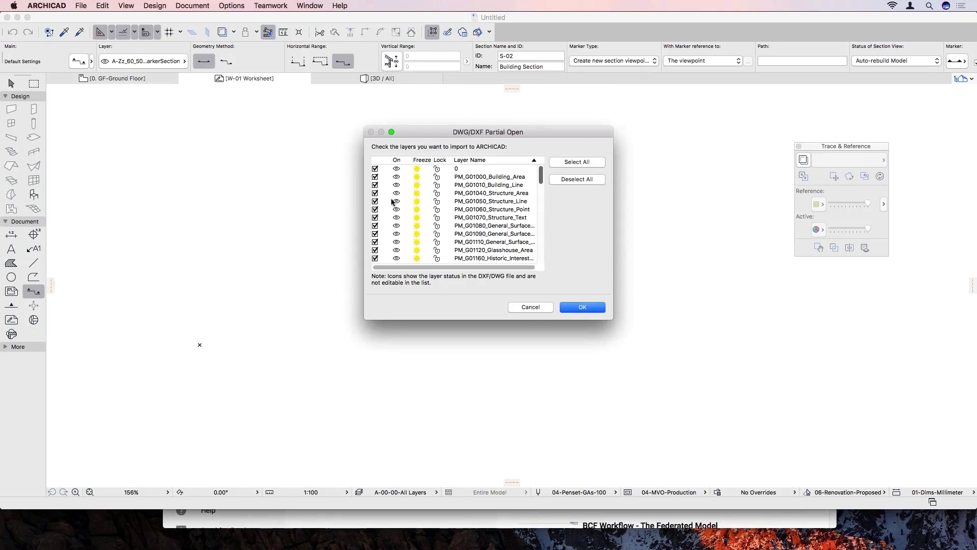
{"action": "left_click", "coordinate": [587, 307]}
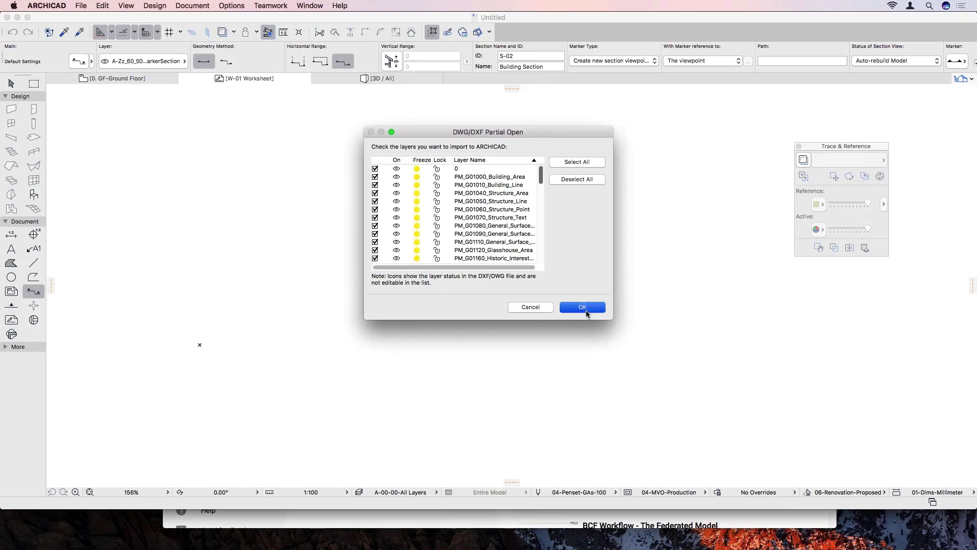
{"action": "left_click", "coordinate": [89, 492]}
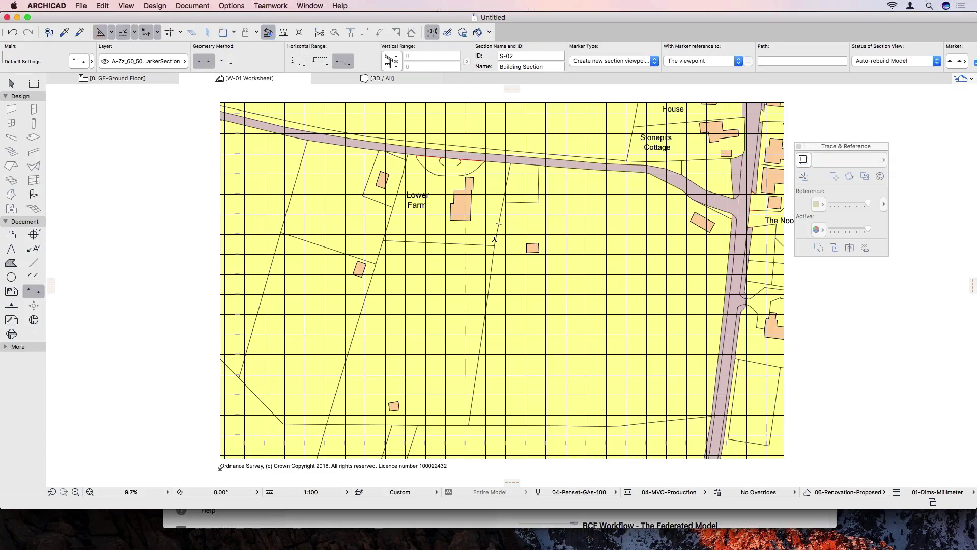
- Show the W-01 Worksheet as a trace reference on the GF-Ground Floor plan
{"action": "left_click", "coordinate": [117, 80]}
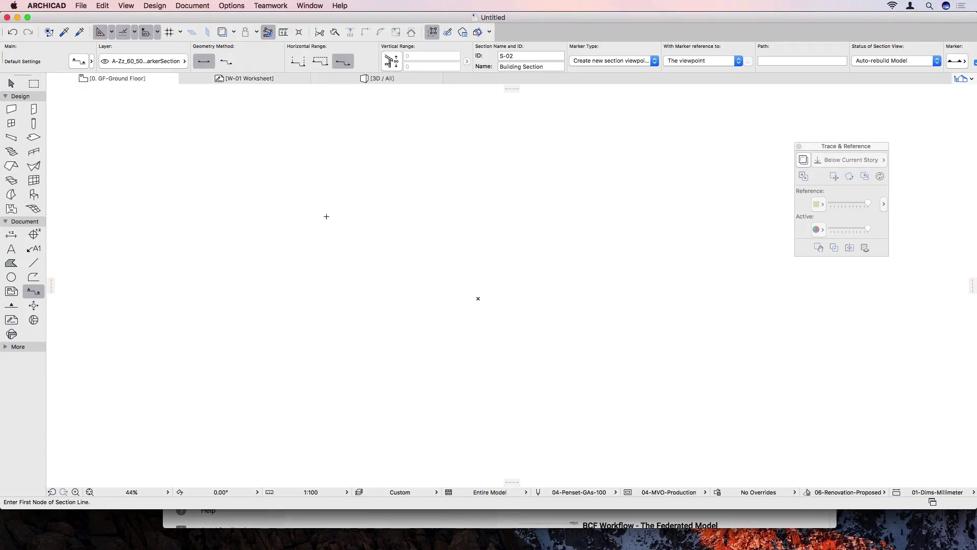
{"action": "right_click", "coordinate": [258, 76]}
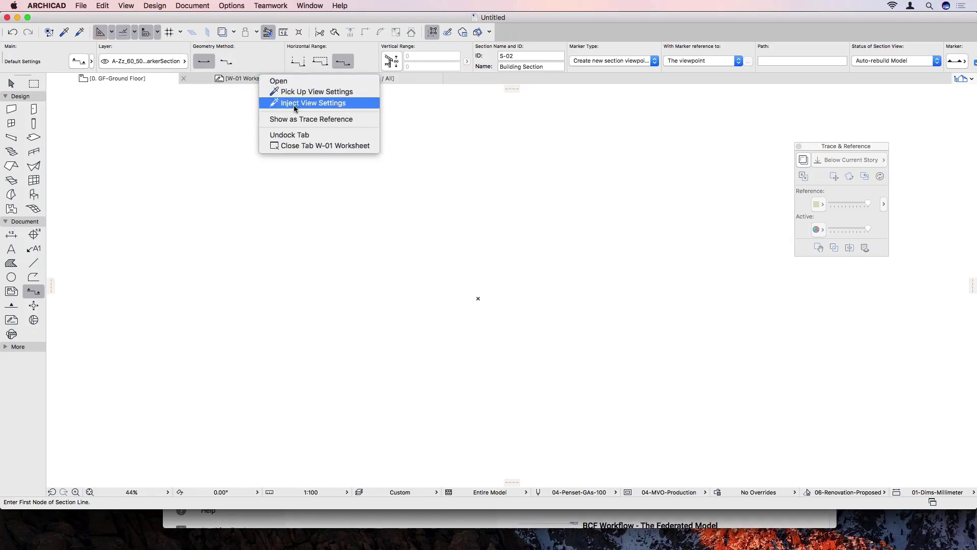
{"action": "left_click", "coordinate": [297, 121]}
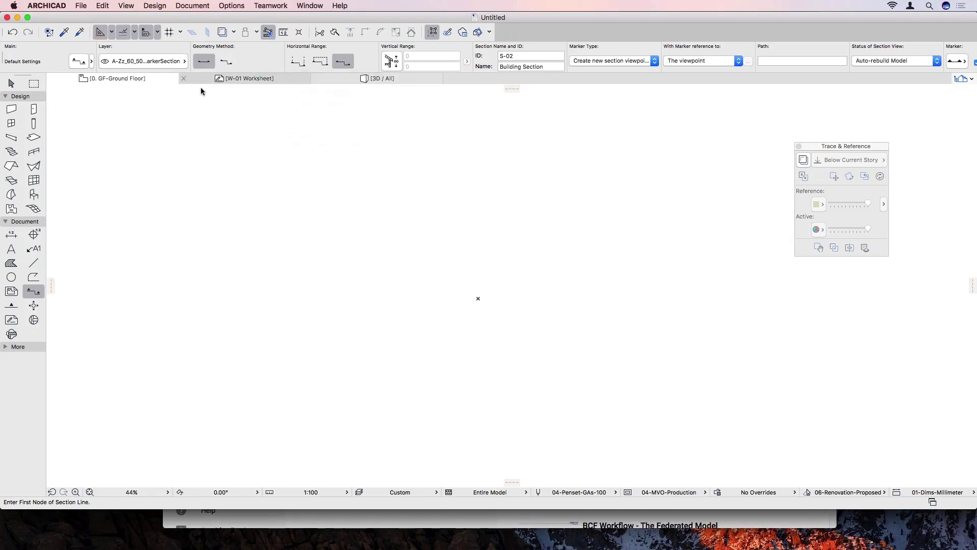
- Show all layers and fit the traced site map in the window
{"action": "left_click", "coordinate": [192, 6]}
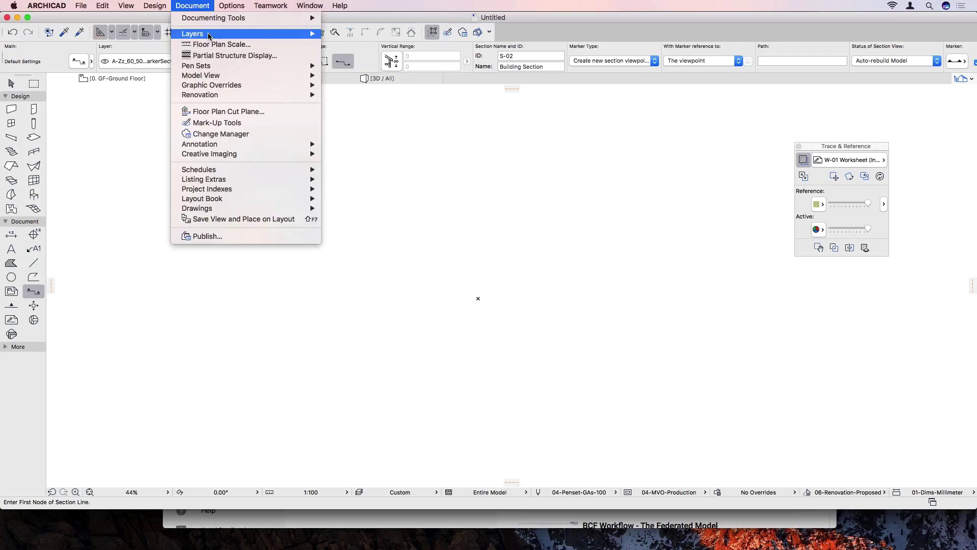
{"action": "mouse_move", "coordinate": [211, 36]}
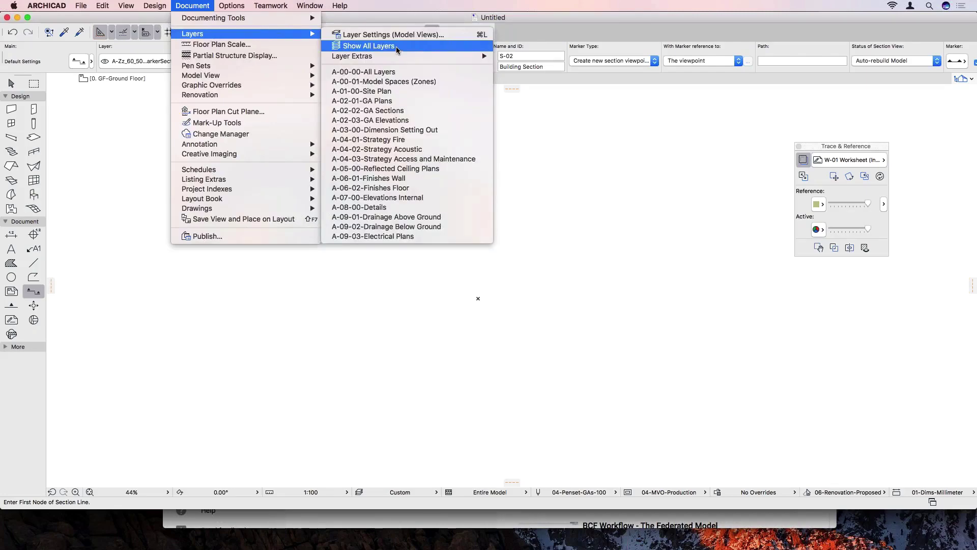
{"action": "left_click", "coordinate": [397, 49]}
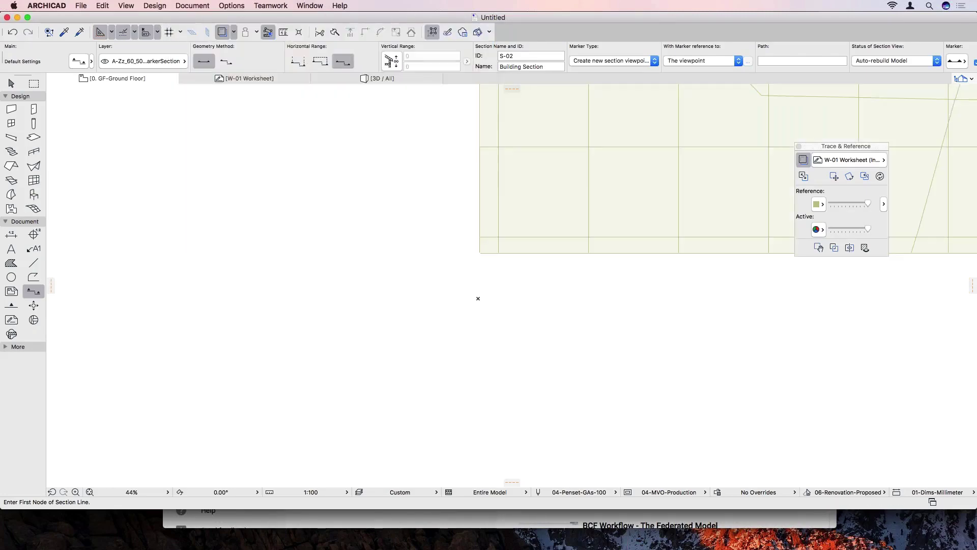
{"action": "left_click", "coordinate": [90, 492]}
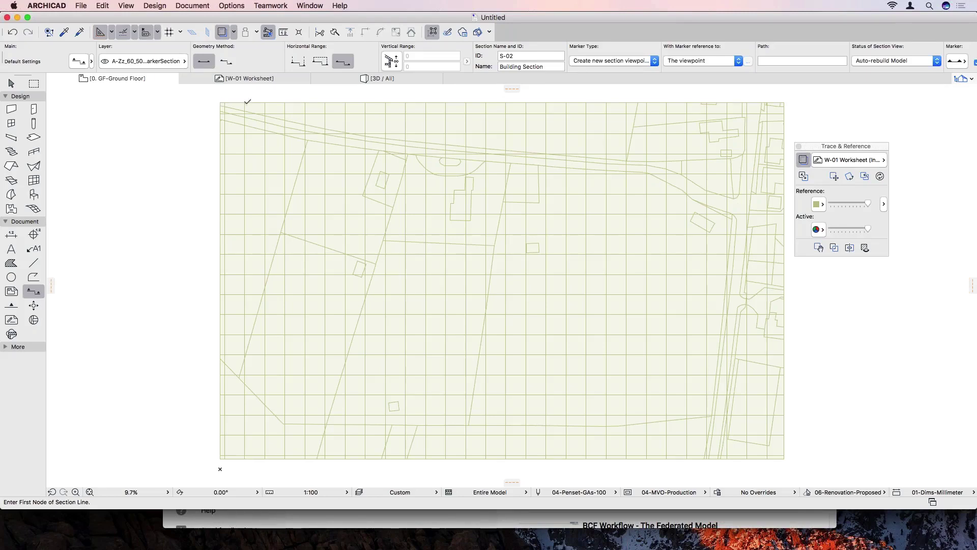
{"action": "left_click", "coordinate": [81, 6]}
{"action": "mouse_move", "coordinate": [161, 125]}
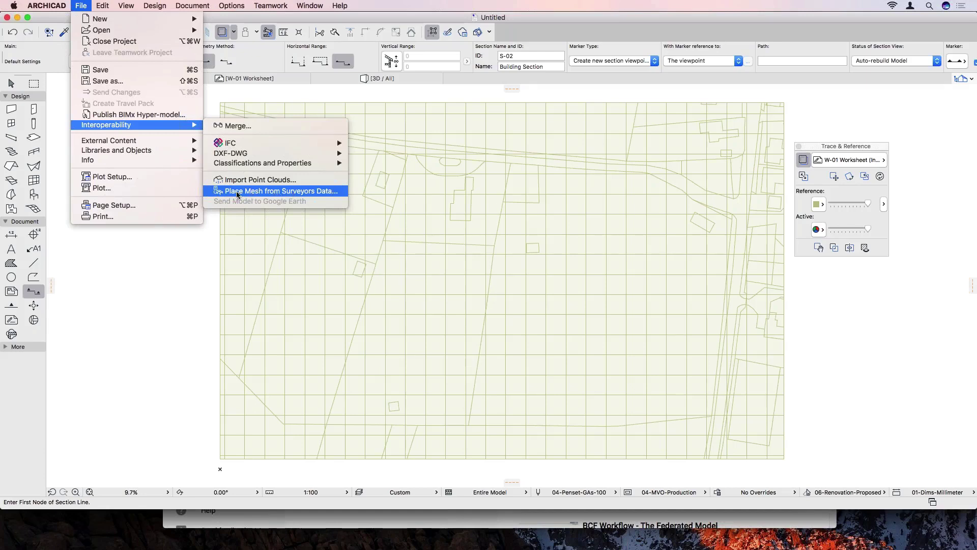
- Pick the 'Reduced point LiDAR' text file in Webinar 1 for Place Mesh from Surveyors Data
{"action": "left_click", "coordinate": [263, 192]}
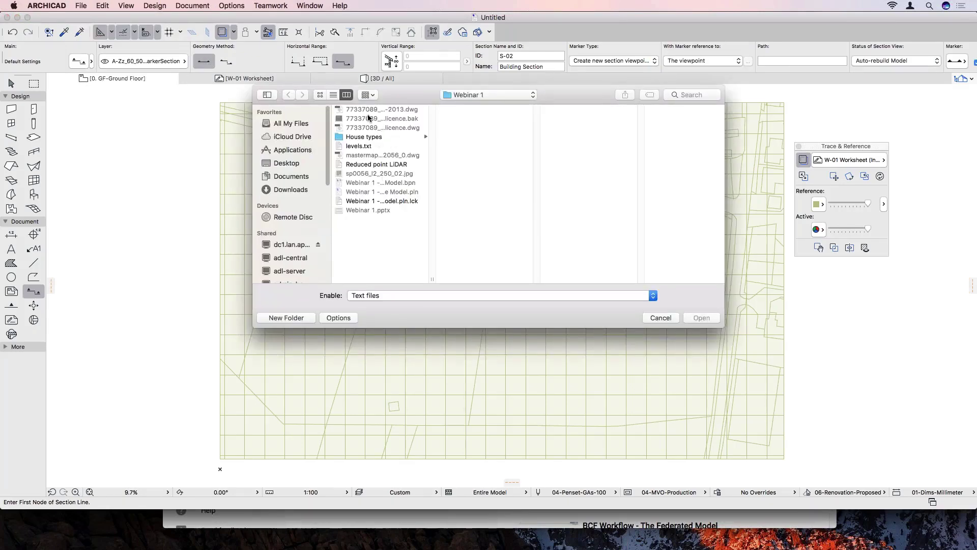
{"action": "left_click", "coordinate": [388, 165]}
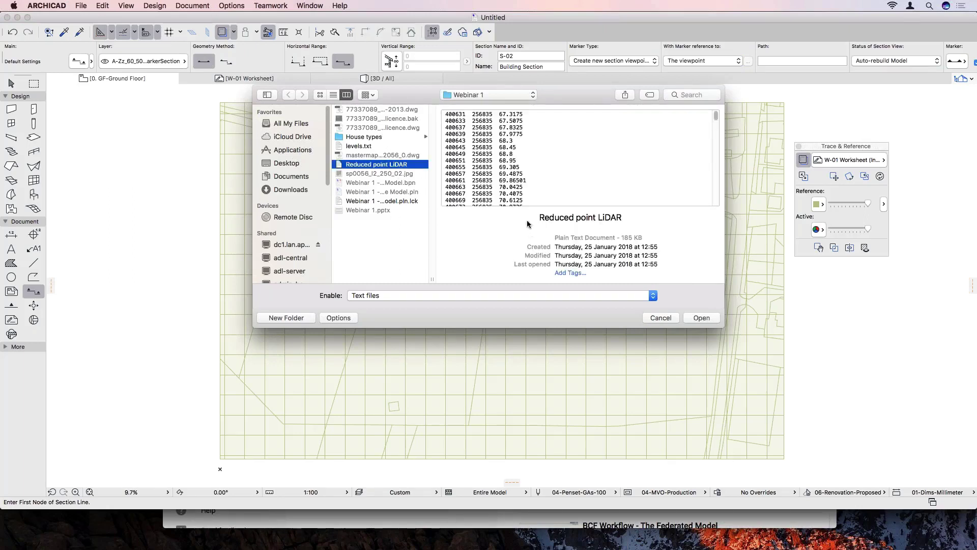
{"action": "scroll", "coordinate": [485, 147], "scroll_direction": "down", "scroll_amount": 4}
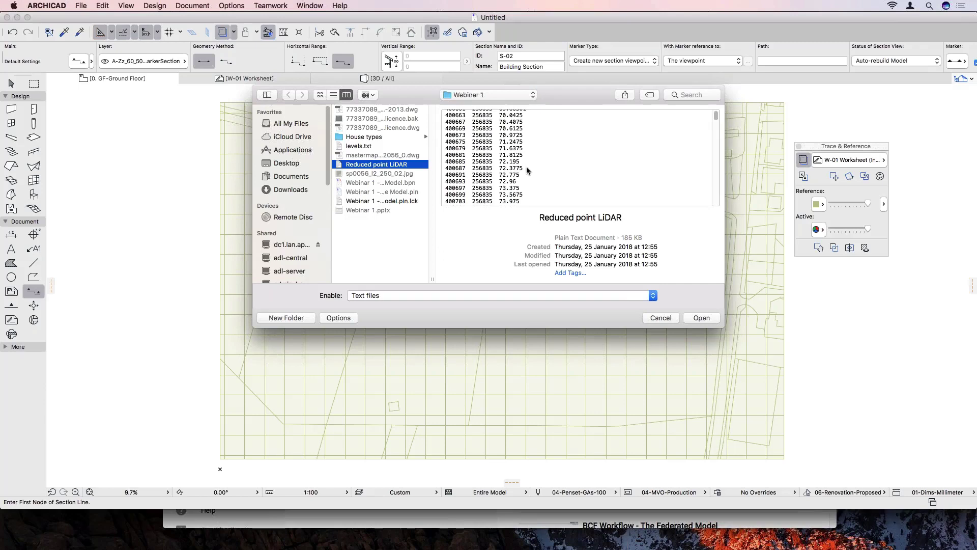
- Load the LiDAR points, place the mesh graphically over the site drawing, and toggle Trace & Reference
{"action": "left_click", "coordinate": [701, 318]}
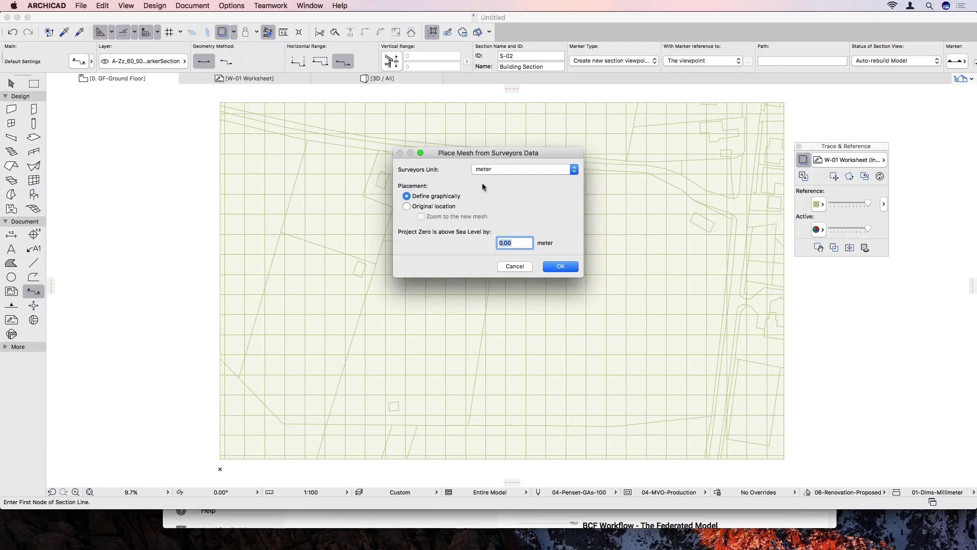
{"action": "left_click", "coordinate": [407, 207]}
{"action": "left_click", "coordinate": [421, 216]}
{"action": "left_click", "coordinate": [407, 196]}
{"action": "left_click", "coordinate": [559, 267]}
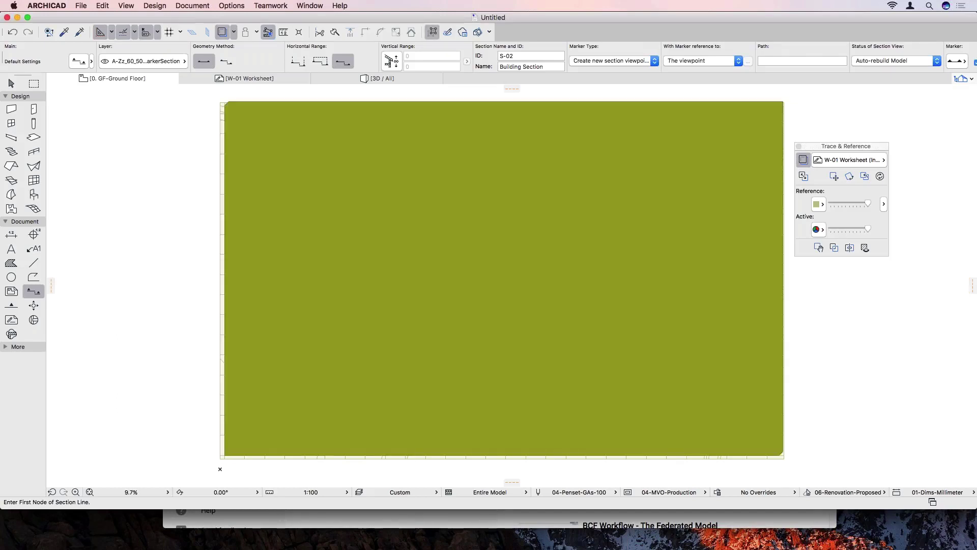
{"action": "left_click", "coordinate": [226, 456]}
{"action": "left_click", "coordinate": [835, 247]}
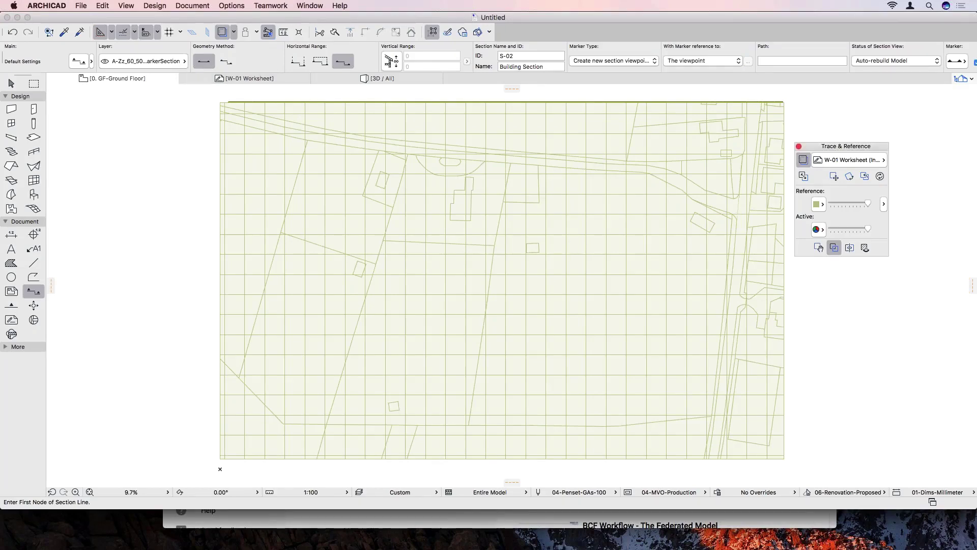
- Hide the W-01 Worksheet's grid-line layer, then return to the Ground Floor plan
{"action": "left_click", "coordinate": [239, 79]}
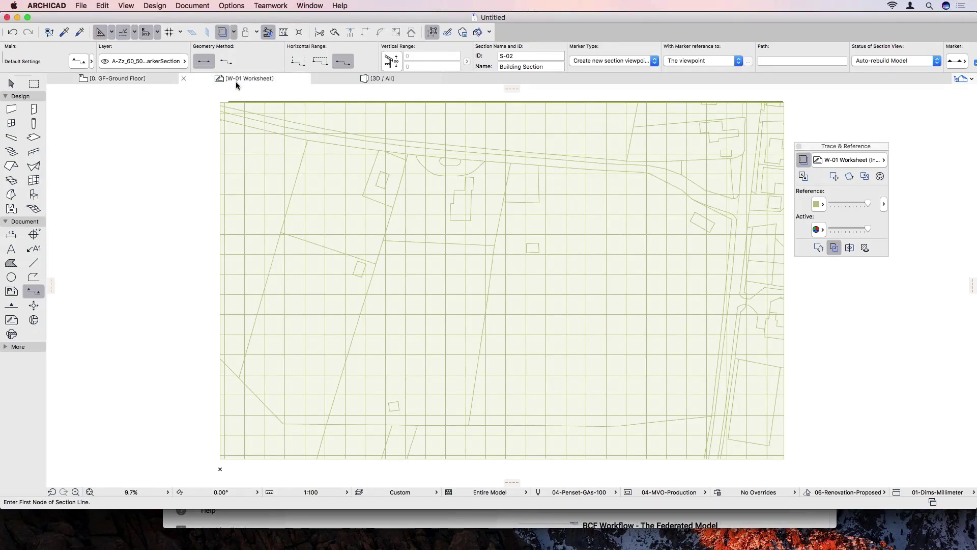
{"action": "left_click", "coordinate": [548, 222], "text": "shift"}
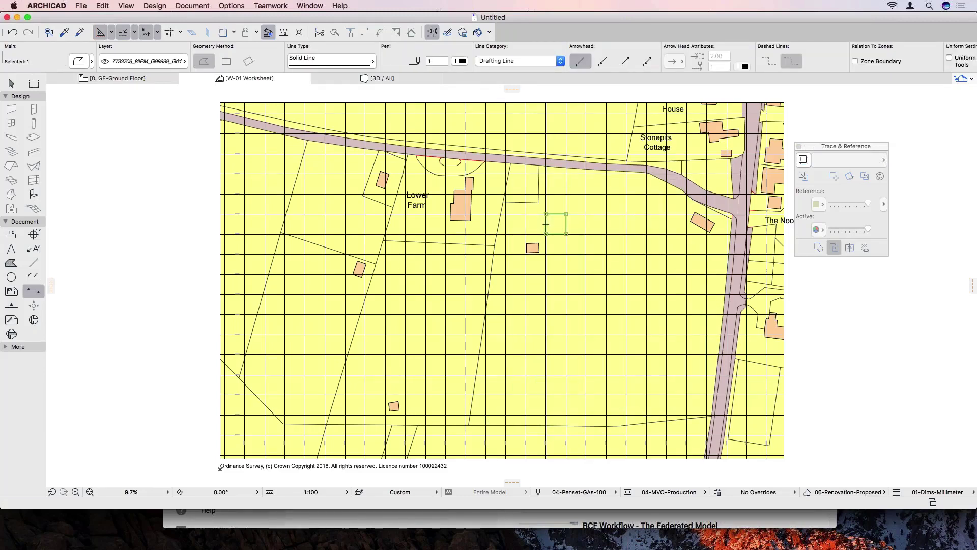
{"action": "right_click", "coordinate": [795, 272]}
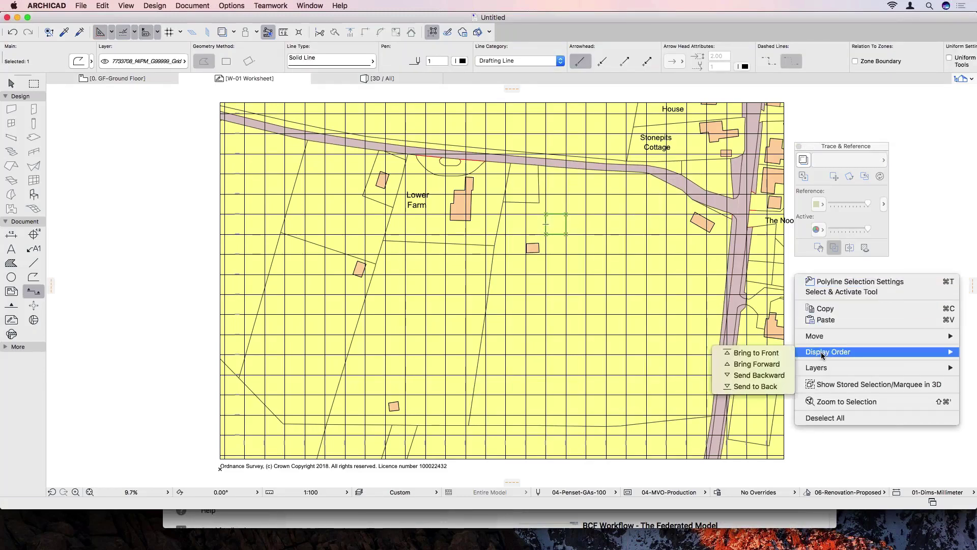
{"action": "mouse_move", "coordinate": [820, 368]}
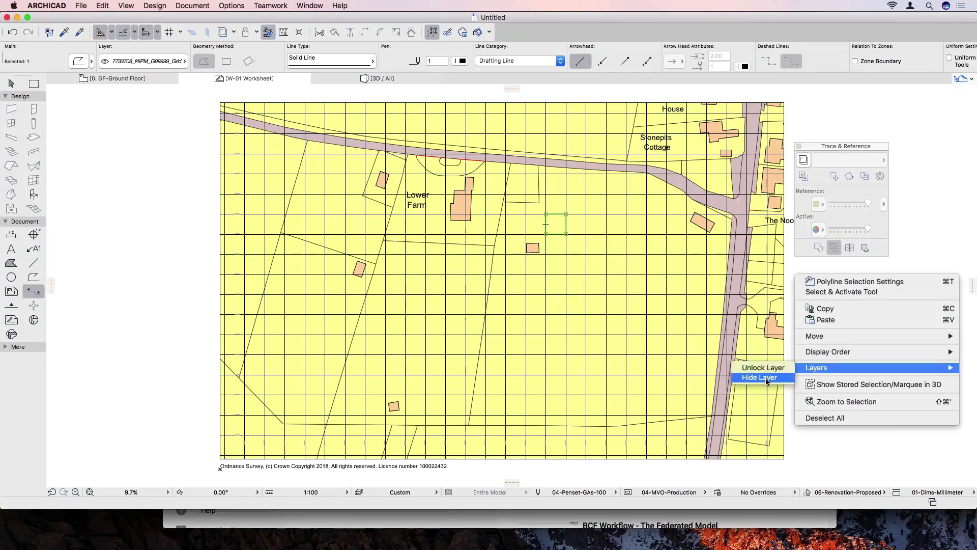
{"action": "left_click", "coordinate": [767, 379]}
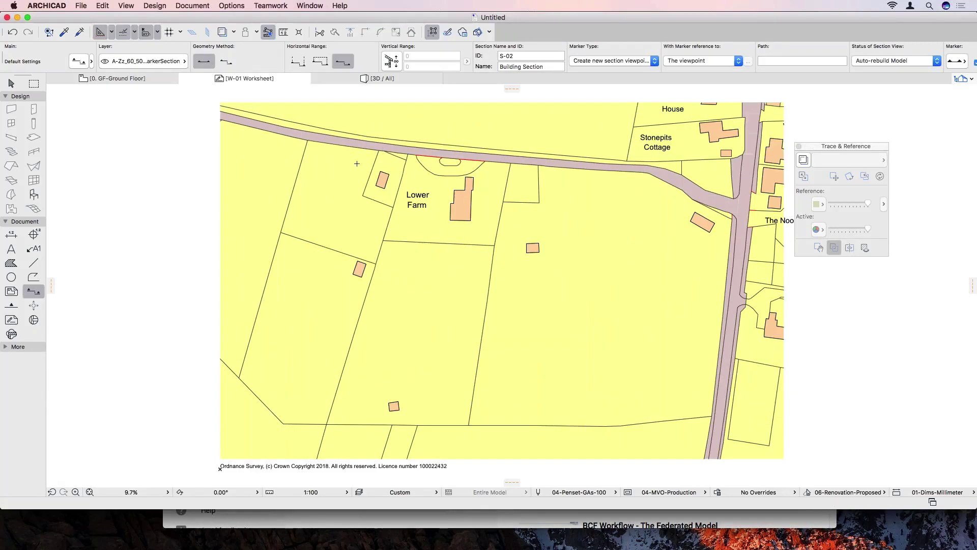
{"action": "left_click", "coordinate": [241, 78]}
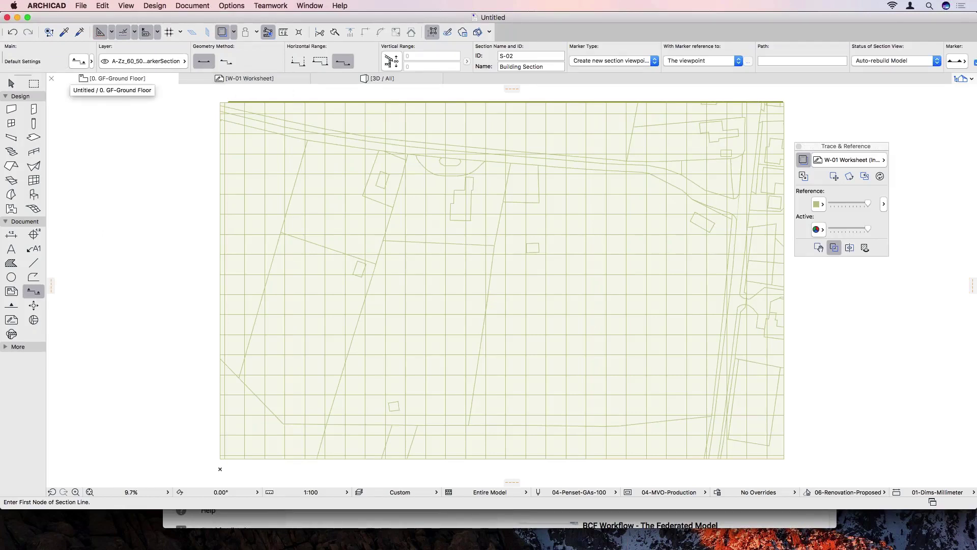
{"action": "left_click", "coordinate": [162, 76]}
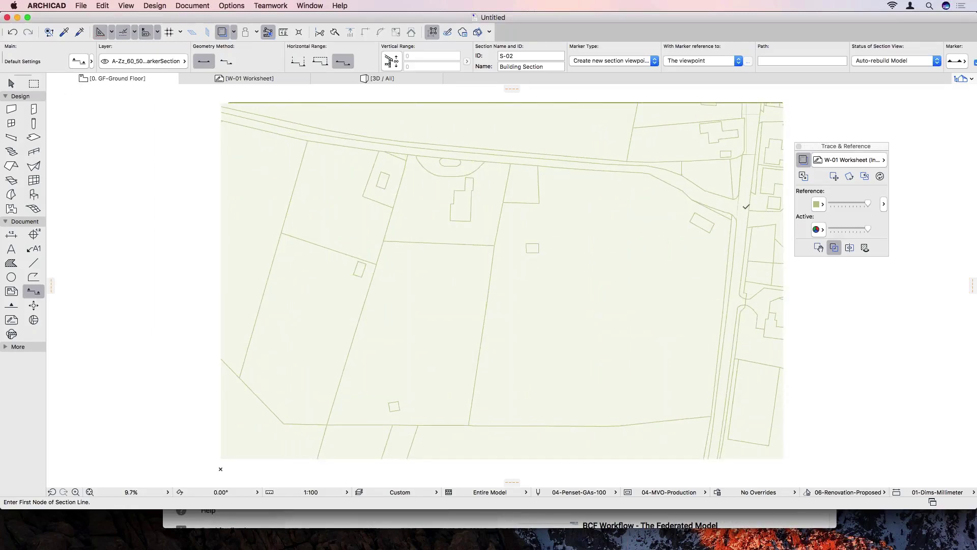
- Select the Slab tool, zoom into the plan, and switch to the 3D / All view
{"action": "left_click", "coordinate": [32, 138]}
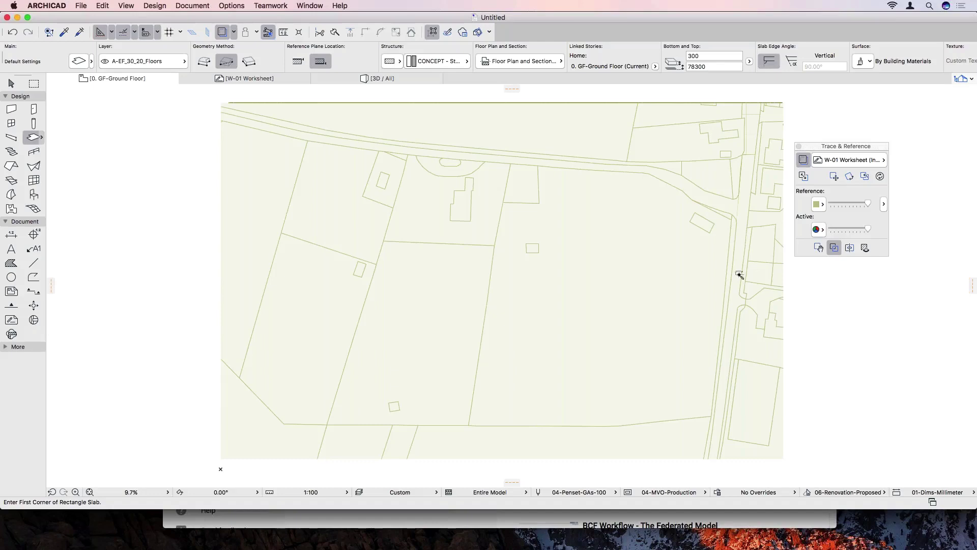
{"action": "scroll", "coordinate": [736, 273], "scroll_direction": "up", "scroll_amount": 5}
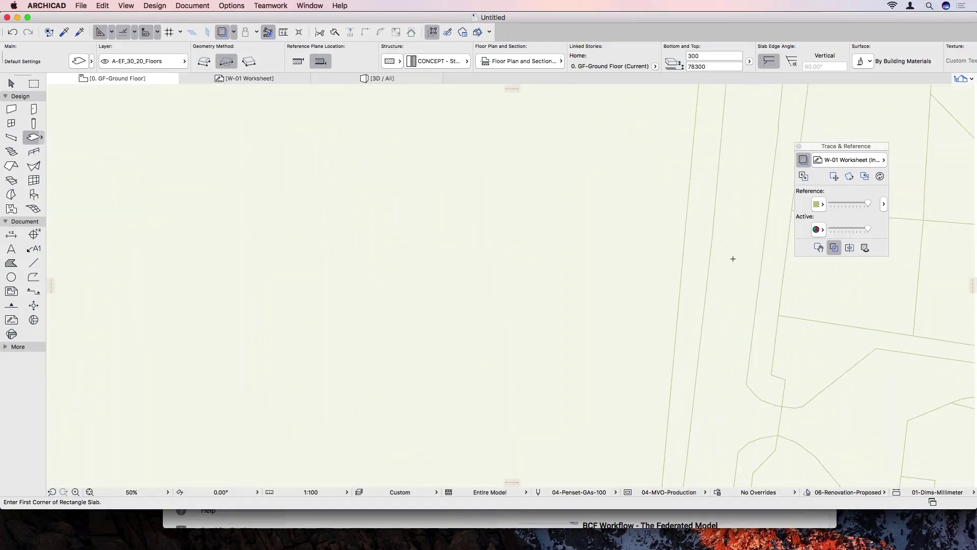
{"action": "left_click", "coordinate": [379, 79]}
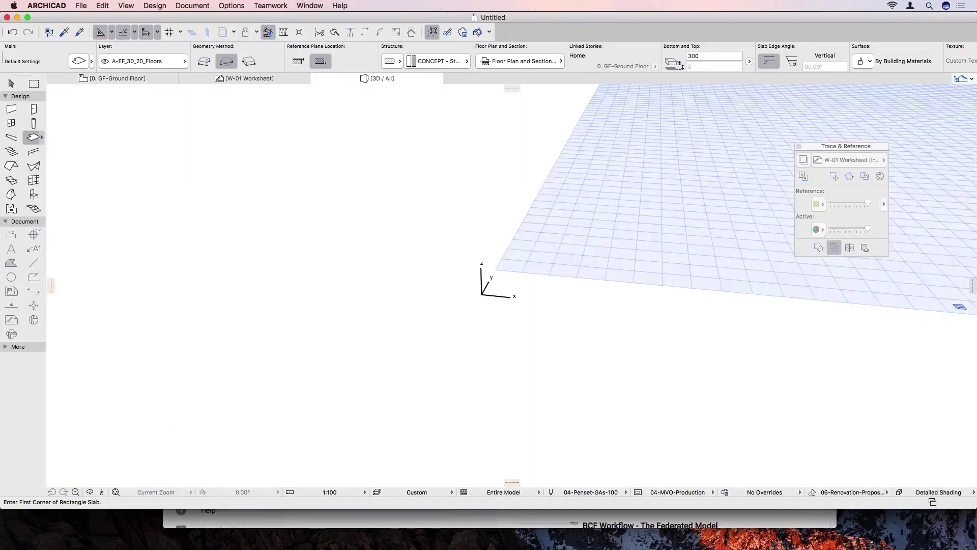
- Stretch the small edge slab's node into a long strip across the LiDAR terrain mesh
{"action": "left_click", "coordinate": [115, 492]}
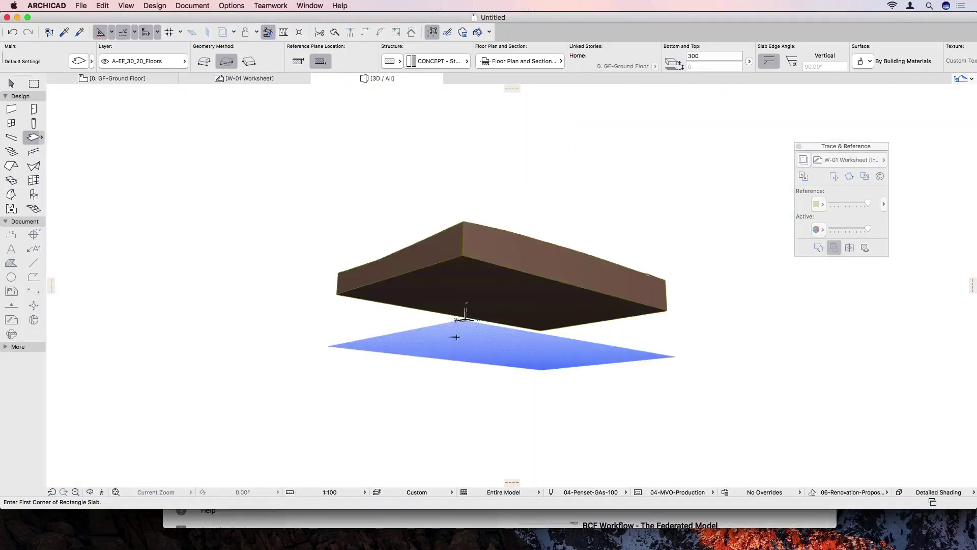
{"action": "middle_click_drag", "start_coordinate": [807, 325], "coordinate": [680, 293], "text": "shift"}
{"action": "scroll", "coordinate": [681, 293], "scroll_direction": "up", "scroll_amount": 10}
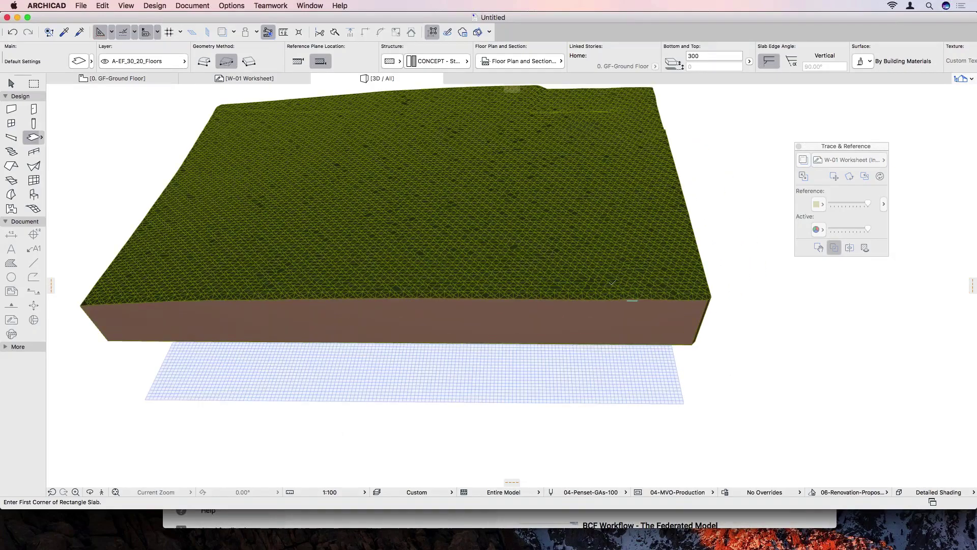
{"action": "scroll", "coordinate": [647, 284], "scroll_direction": "up", "scroll_amount": 3}
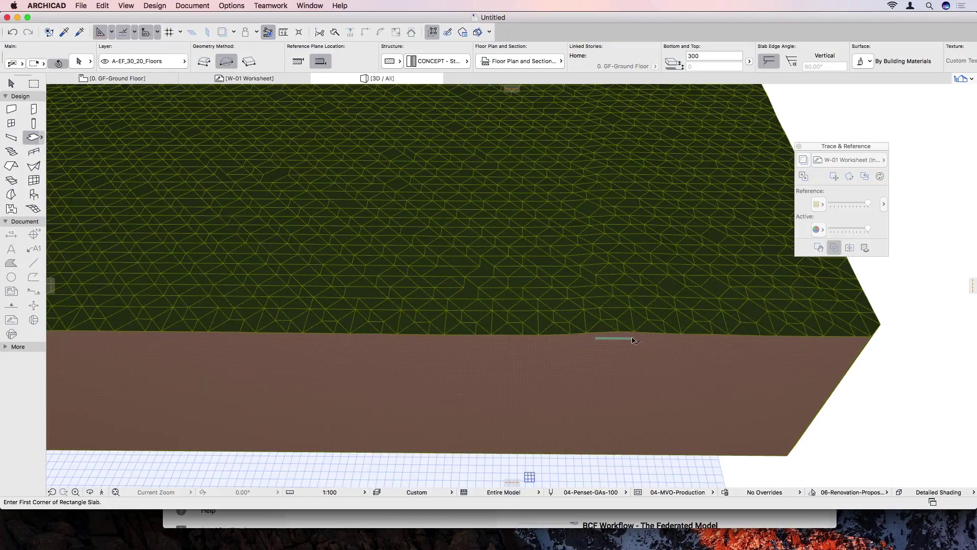
{"action": "left_click", "coordinate": [632, 340]}
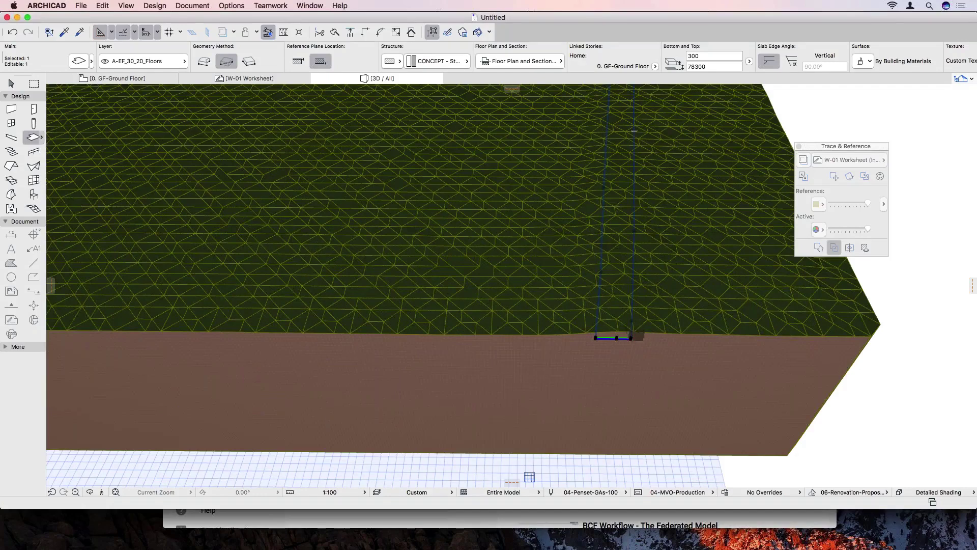
{"action": "left_click", "coordinate": [631, 338]}
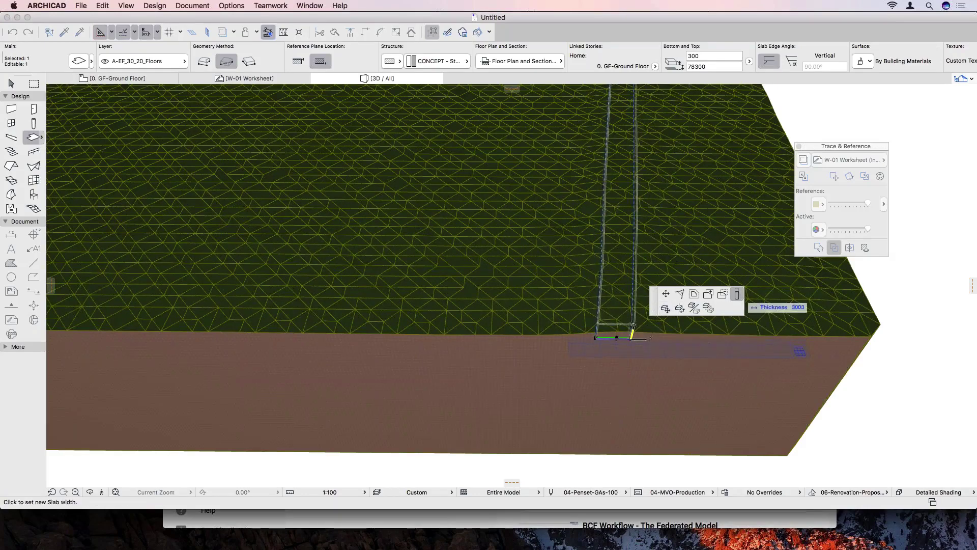
{"action": "left_click", "coordinate": [738, 295]}
{"action": "left_click", "coordinate": [790, 338]}
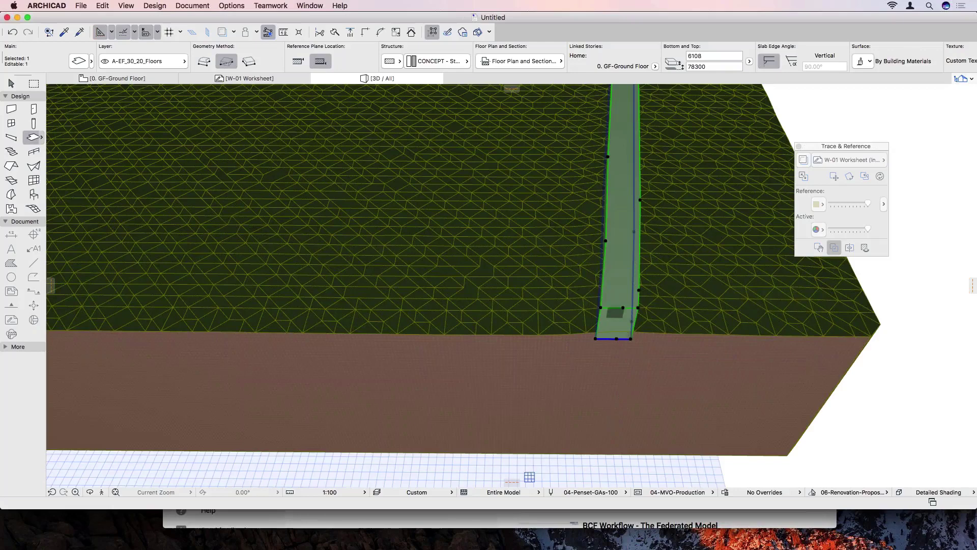
- Intersect the slab strip (target) with the terrain mesh (operator) via Solid Element Operations
{"action": "right_click", "coordinate": [890, 281]}
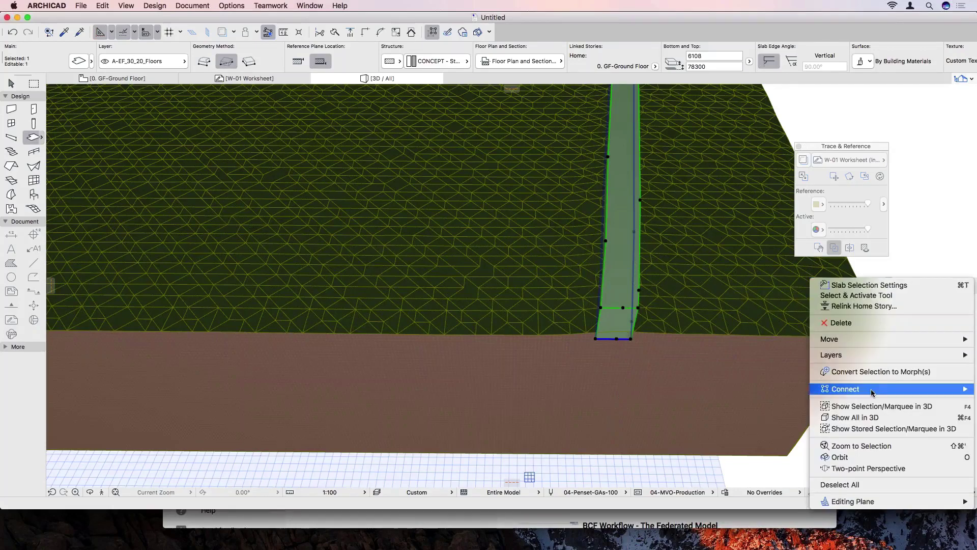
{"action": "mouse_move", "coordinate": [873, 391]}
{"action": "left_click", "coordinate": [752, 418]}
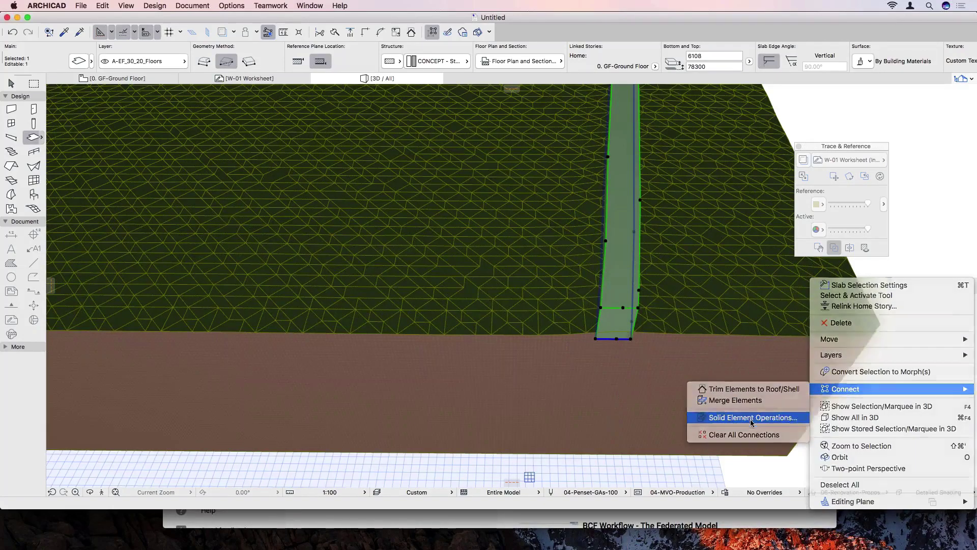
{"action": "left_click_drag", "start_coordinate": [499, 100], "coordinate": [750, 201]}
{"action": "left_click_drag", "start_coordinate": [838, 238], "coordinate": [838, 240]}
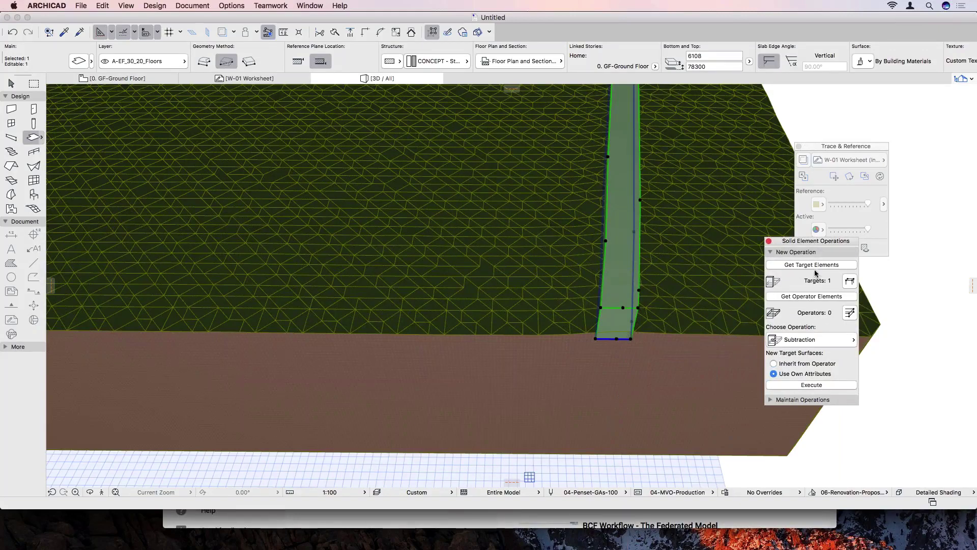
{"action": "left_click", "coordinate": [813, 265]}
{"action": "left_click", "coordinate": [920, 373]}
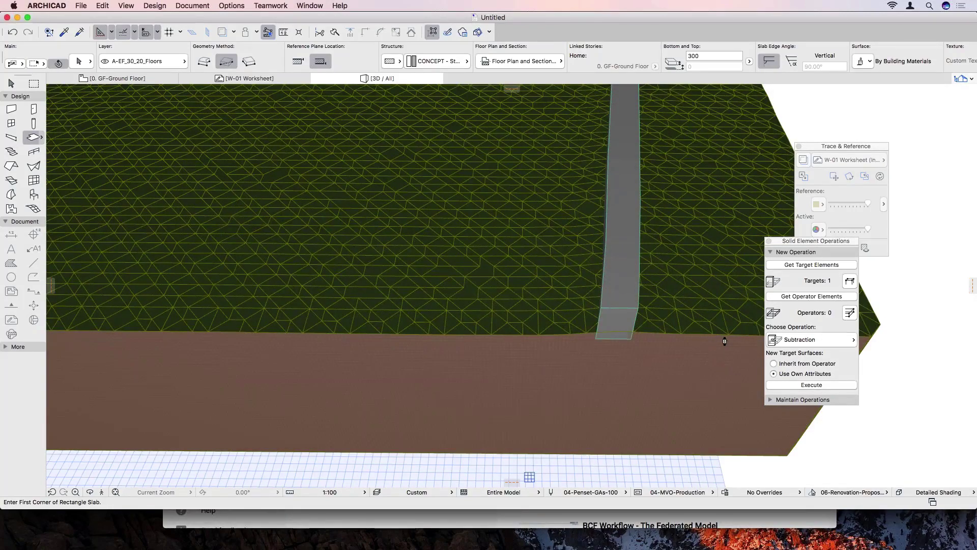
{"action": "left_click", "coordinate": [725, 341], "text": "shift"}
{"action": "left_click", "coordinate": [791, 297]}
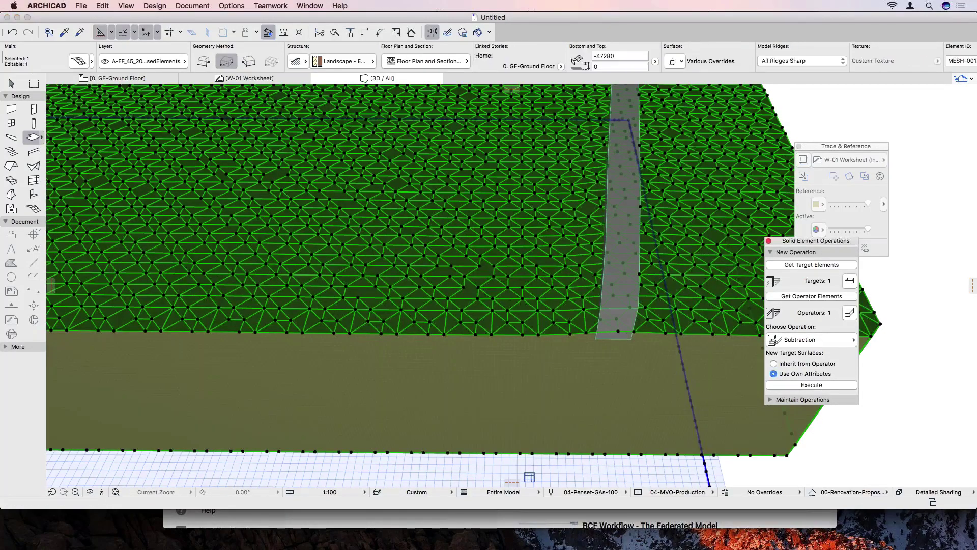
{"action": "left_click", "coordinate": [819, 345]}
{"action": "left_click", "coordinate": [880, 383]}
{"action": "left_click", "coordinate": [840, 385]}
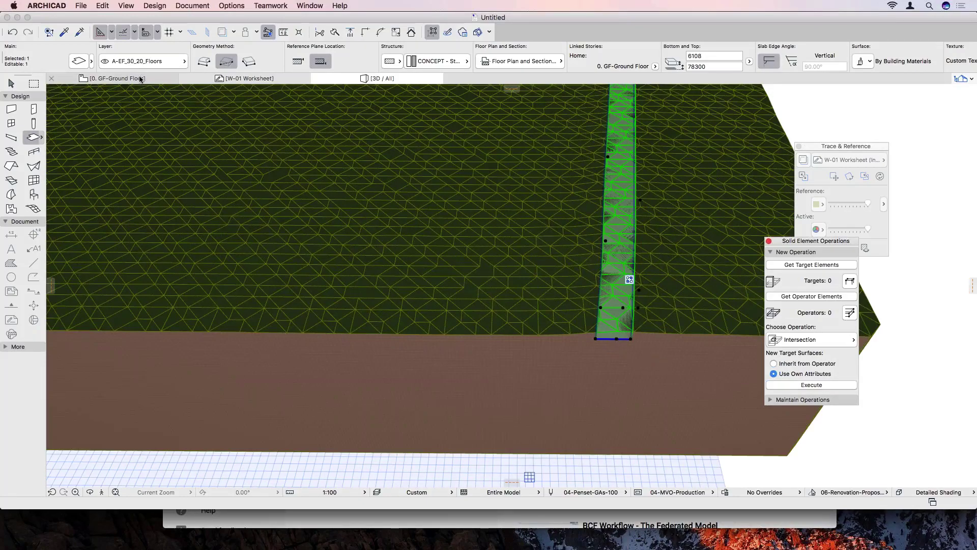
- Return to the ground floor plan and fit the whole site in the window
{"action": "left_click", "coordinate": [140, 79]}
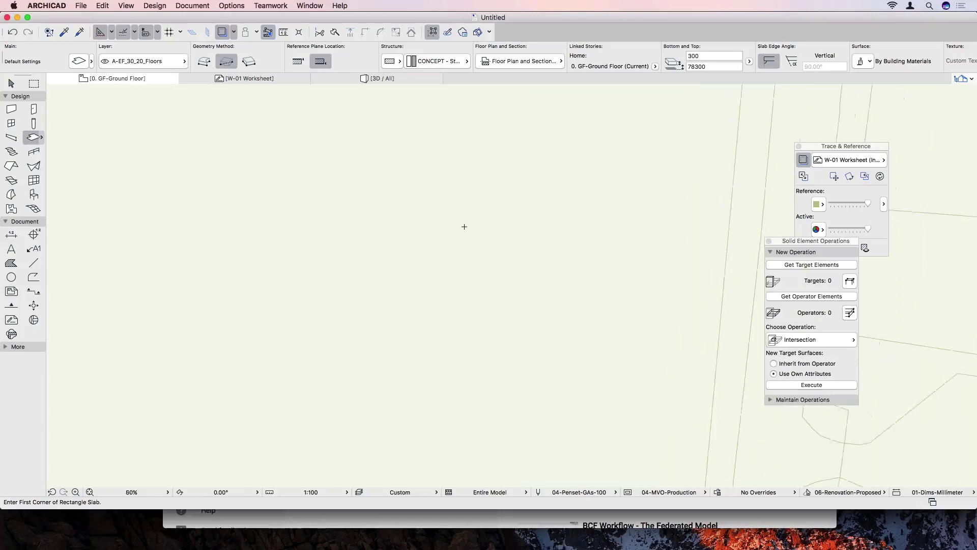
{"action": "left_click", "coordinate": [91, 492]}
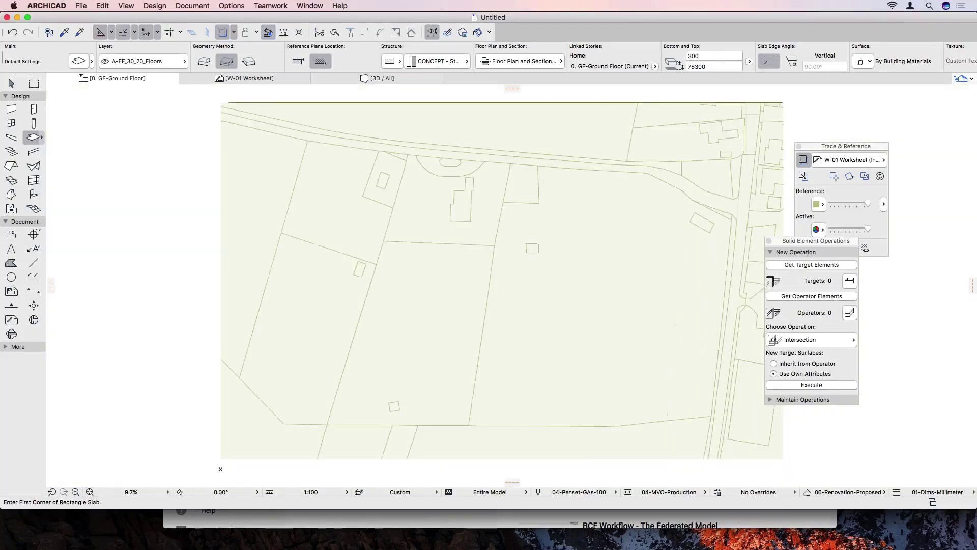
{"action": "scroll", "coordinate": [436, 273], "scroll_direction": "right", "scroll_amount": 3}
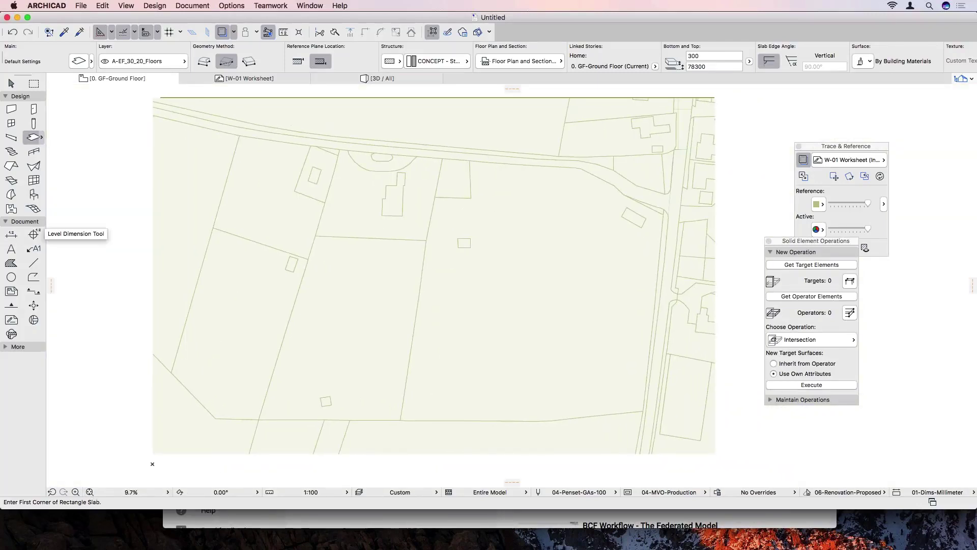
- Place three +84.408 level dimension markers along the slab strip's edges
{"action": "left_click", "coordinate": [34, 234]}
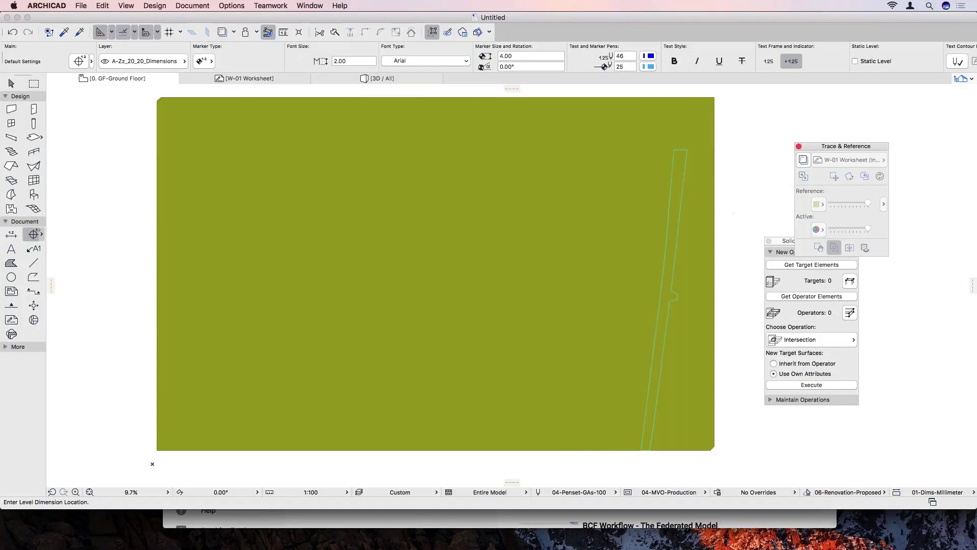
{"action": "scroll", "coordinate": [680, 244], "scroll_direction": "up", "scroll_amount": 10}
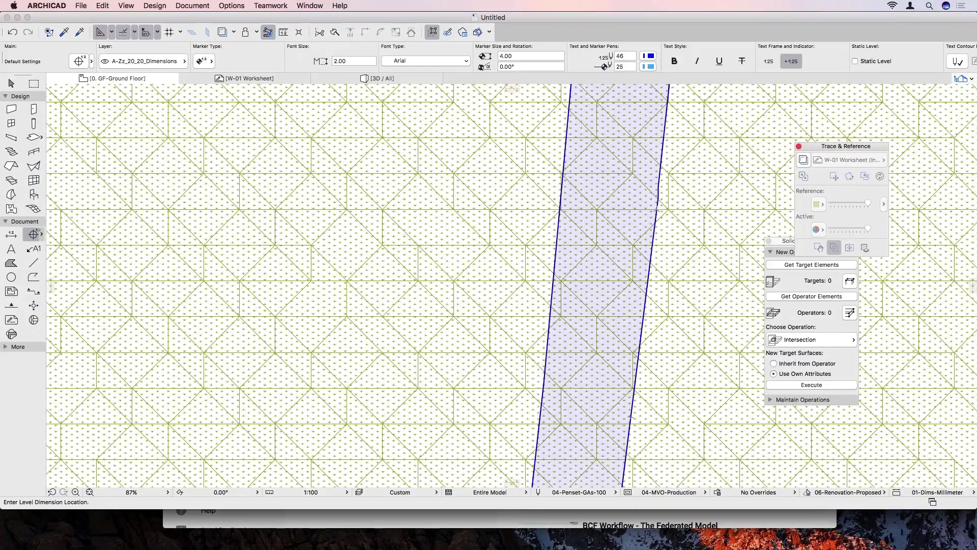
{"action": "left_click", "coordinate": [657, 209]}
{"action": "left_click", "coordinate": [644, 316]}
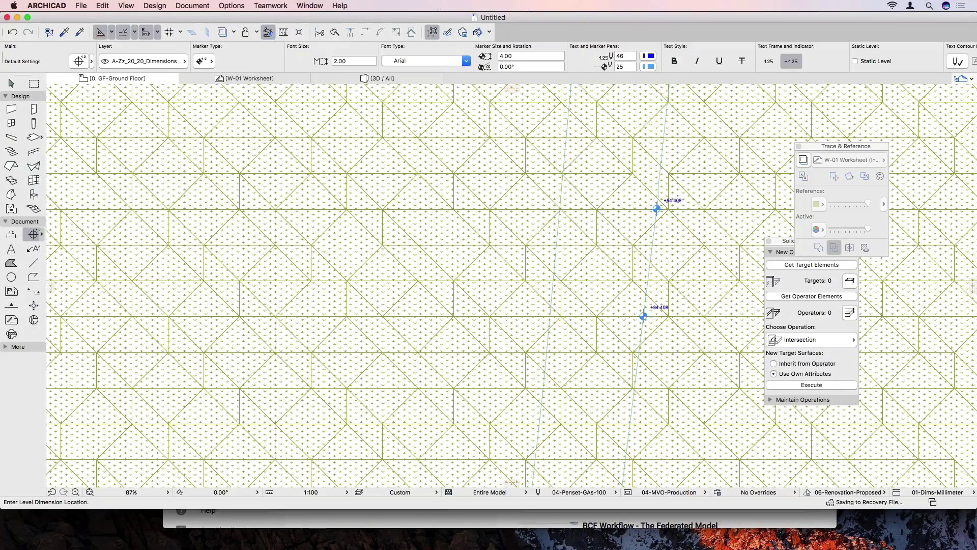
{"action": "scroll", "coordinate": [651, 318], "scroll_direction": "up", "scroll_amount": 3}
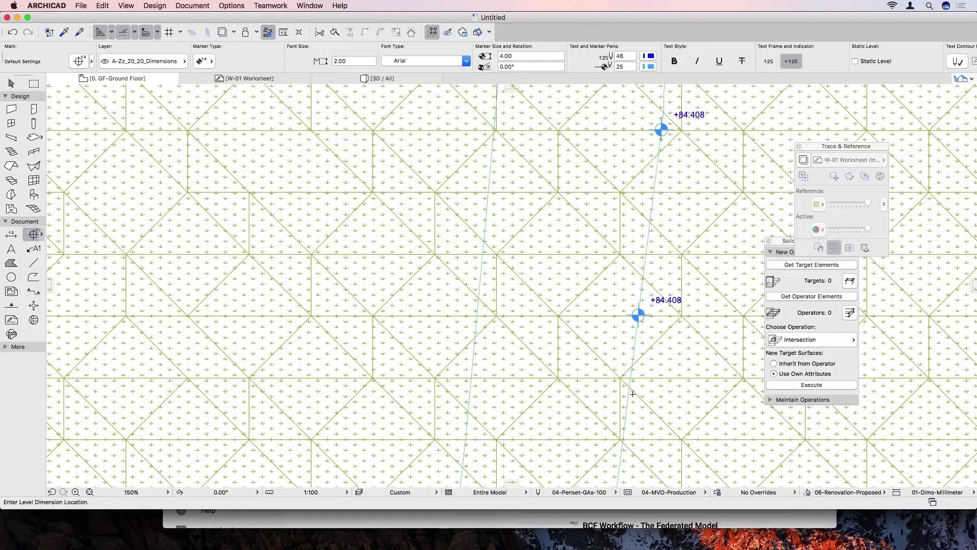
{"action": "scroll", "coordinate": [633, 393], "scroll_direction": "up", "scroll_amount": 5}
{"action": "scroll", "coordinate": [585, 351], "scroll_direction": "down", "scroll_amount": 1}
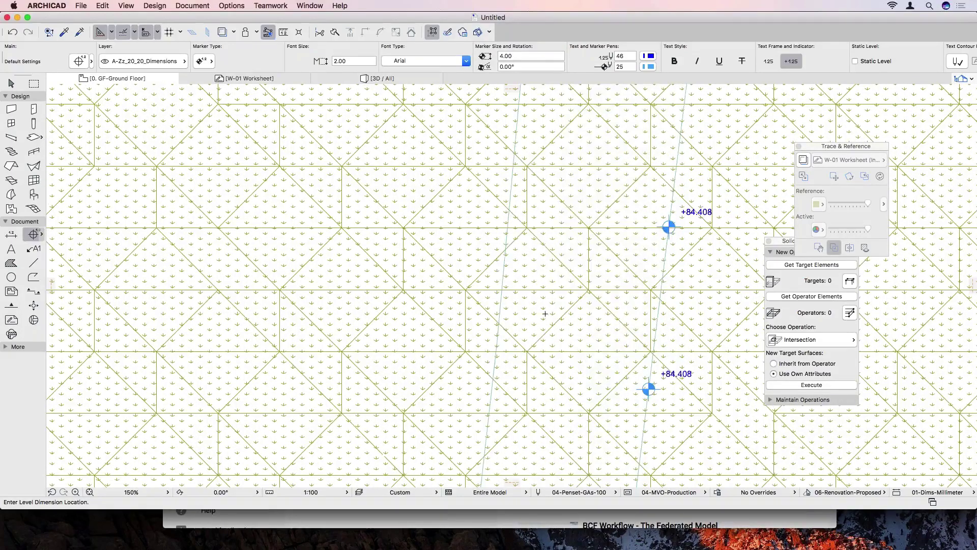
{"action": "left_click", "coordinate": [503, 293]}
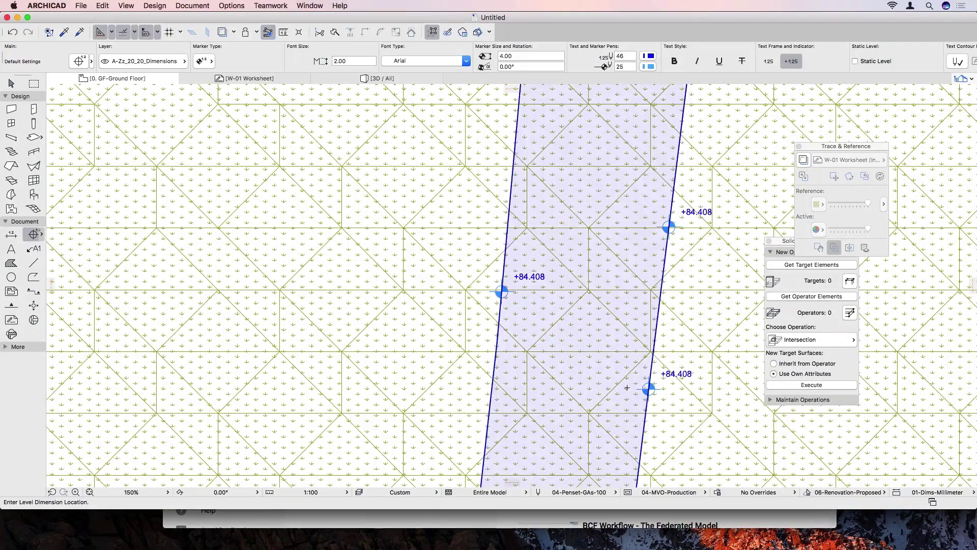
{"action": "scroll", "coordinate": [594, 383], "scroll_direction": "down", "scroll_amount": 10}
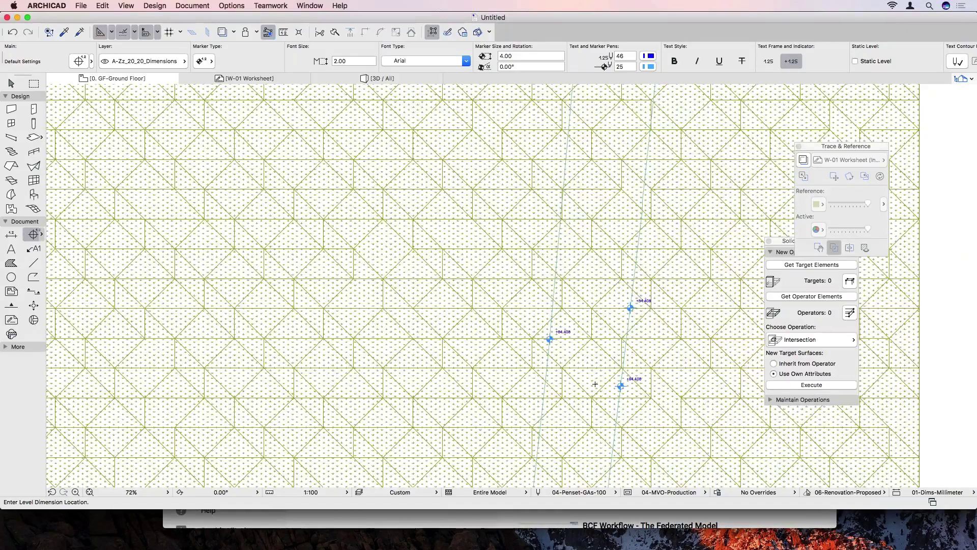
{"action": "scroll", "coordinate": [619, 366], "scroll_direction": "up", "scroll_amount": 2}
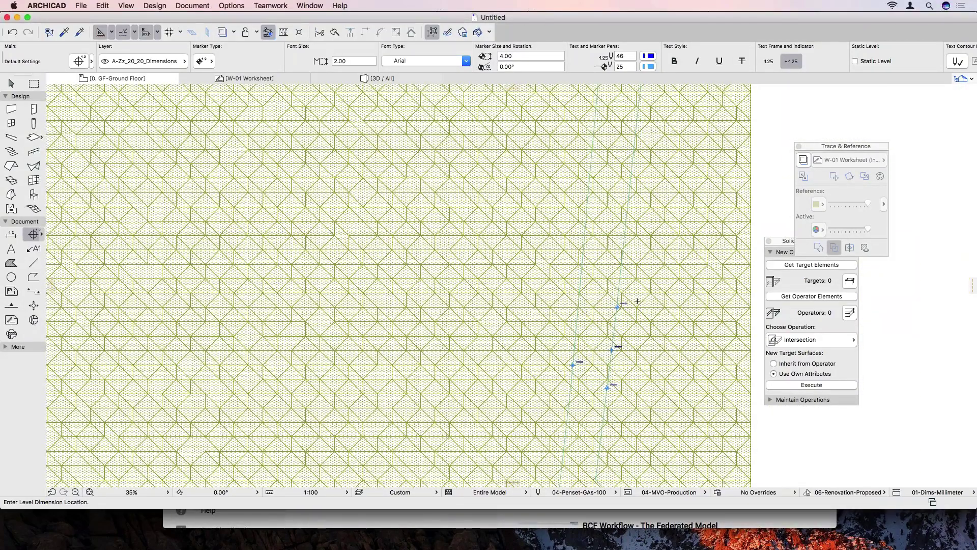
{"action": "scroll", "coordinate": [587, 293], "scroll_direction": "down", "scroll_amount": 3}
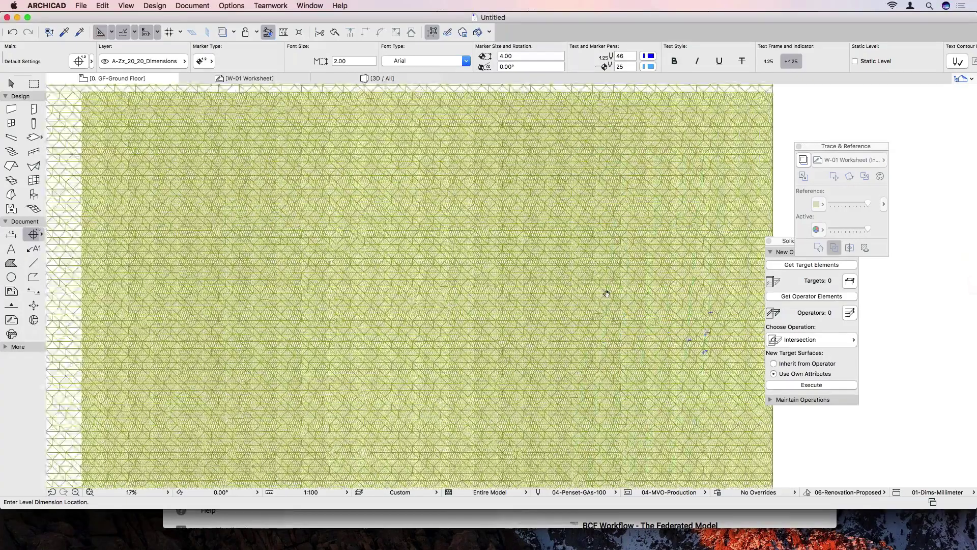
{"action": "scroll", "coordinate": [371, 308], "scroll_direction": "down", "scroll_amount": 1}
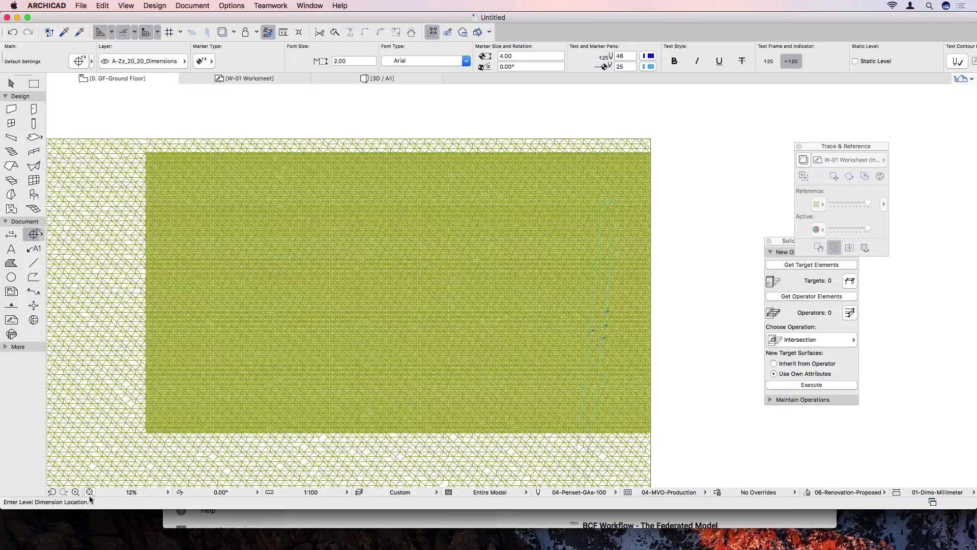
- Draw the horizontal S-02 section line across the site and set its viewing direction
{"action": "left_click", "coordinate": [34, 294]}
{"action": "mouse_move", "coordinate": [612, 294]}
{"action": "middle_mouse_down"}
{"action": "mouse_move", "coordinate": [741, 233]}
{"action": "mouse_move", "coordinate": [722, 227]}
{"action": "mouse_move", "coordinate": [708, 239]}
{"action": "middle_mouse_up"}
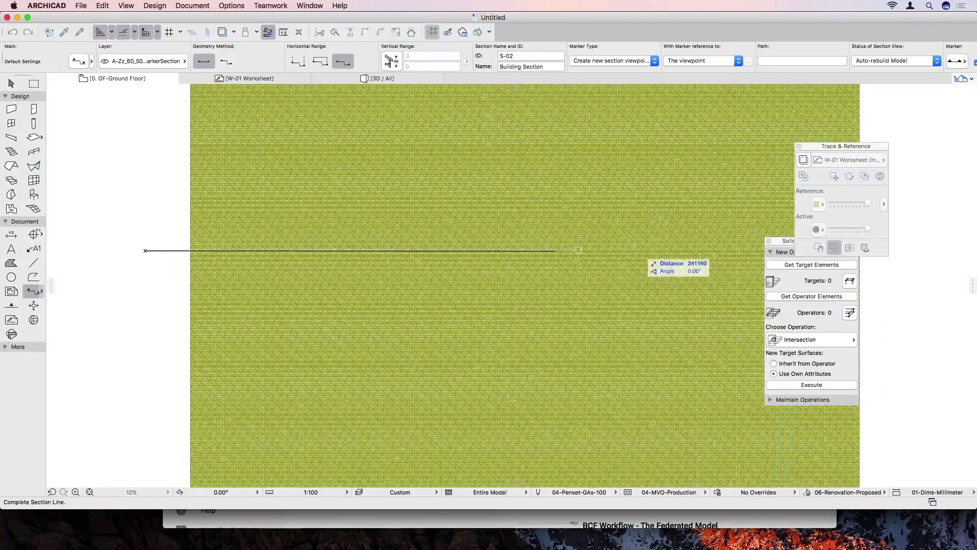
{"action": "left_click", "coordinate": [904, 251]}
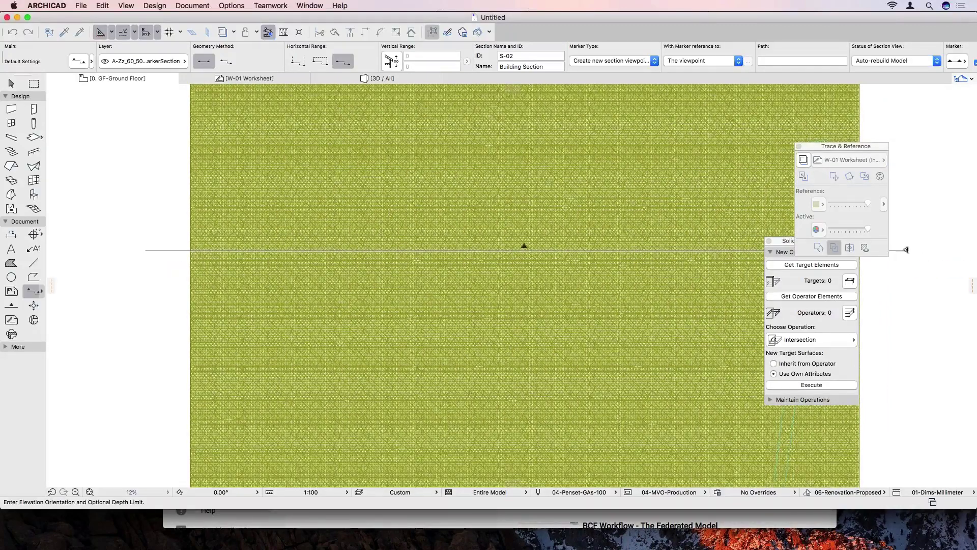
{"action": "left_click", "coordinate": [919, 213]}
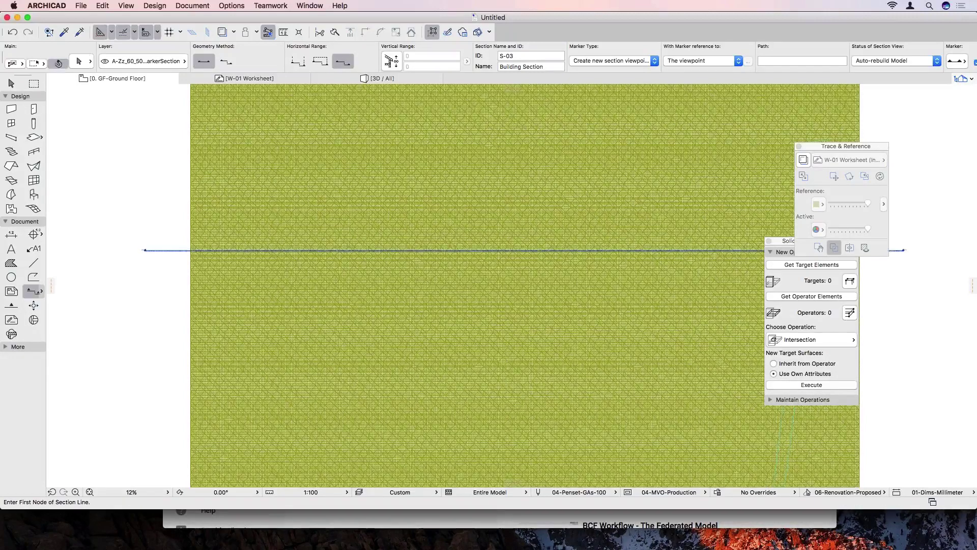
{"action": "right_click", "coordinate": [156, 248]}
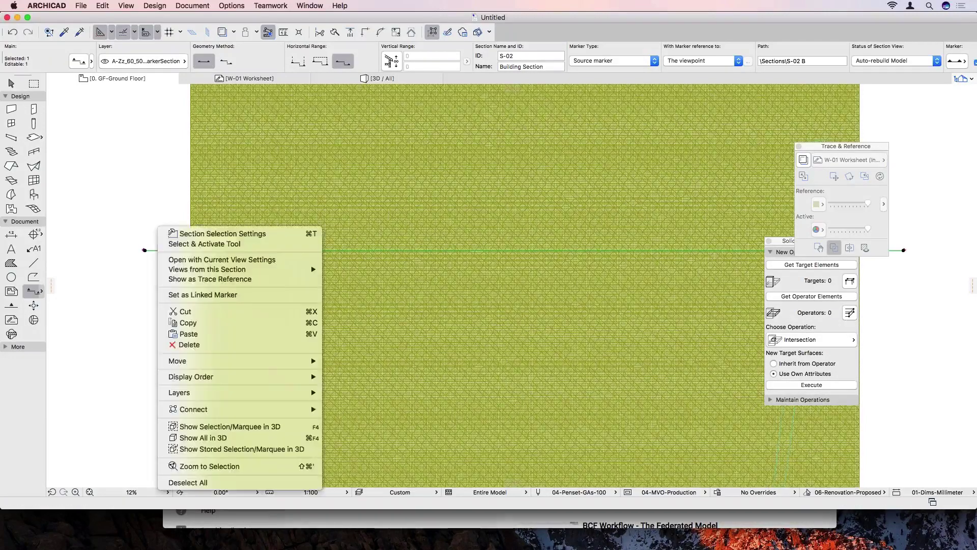
- Open S-02 Building Section with current view settings and zoom to the terrain profile
{"action": "left_click", "coordinate": [224, 260]}
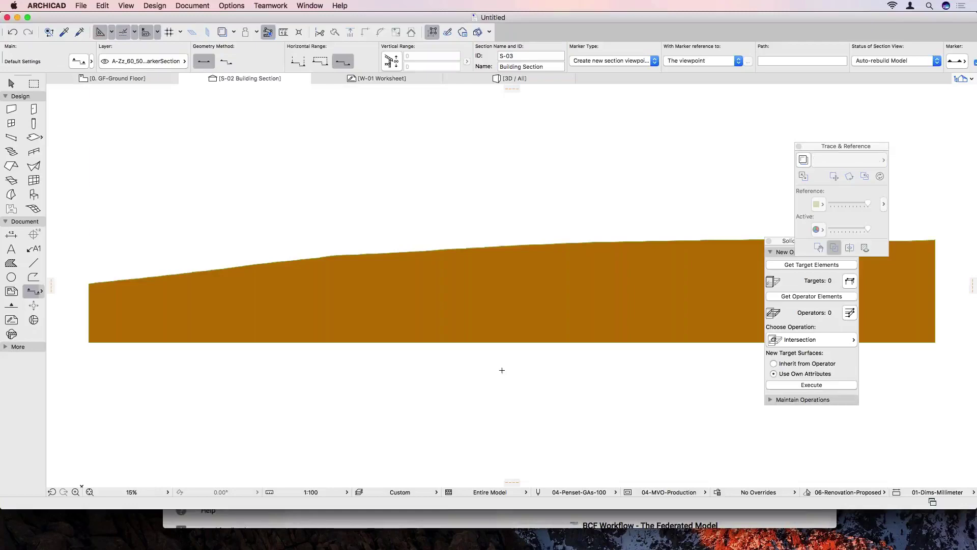
{"action": "scroll", "coordinate": [502, 370], "scroll_direction": "right", "scroll_amount": 5}
{"action": "scroll", "coordinate": [484, 331], "scroll_direction": "up", "scroll_amount": 2}
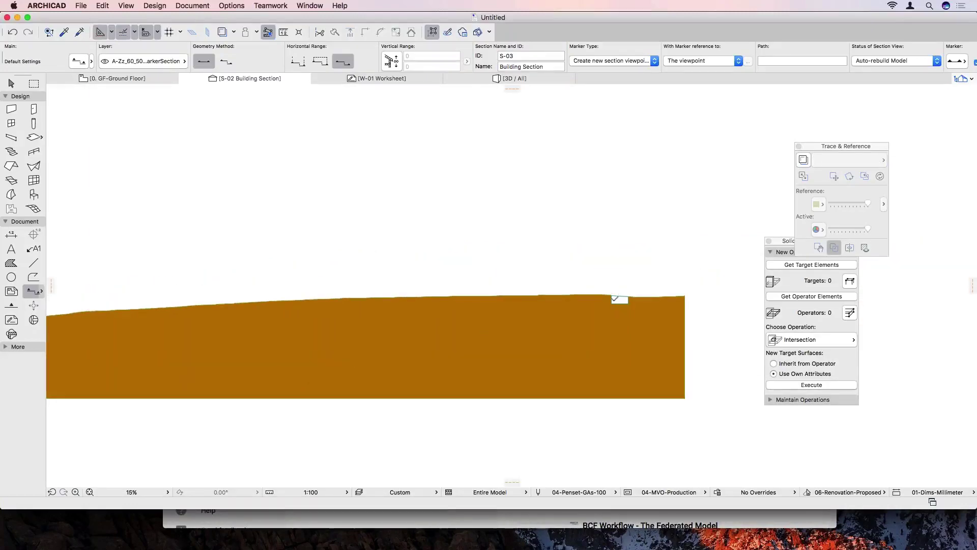
{"action": "scroll", "coordinate": [616, 298], "scroll_direction": "up", "scroll_amount": 10}
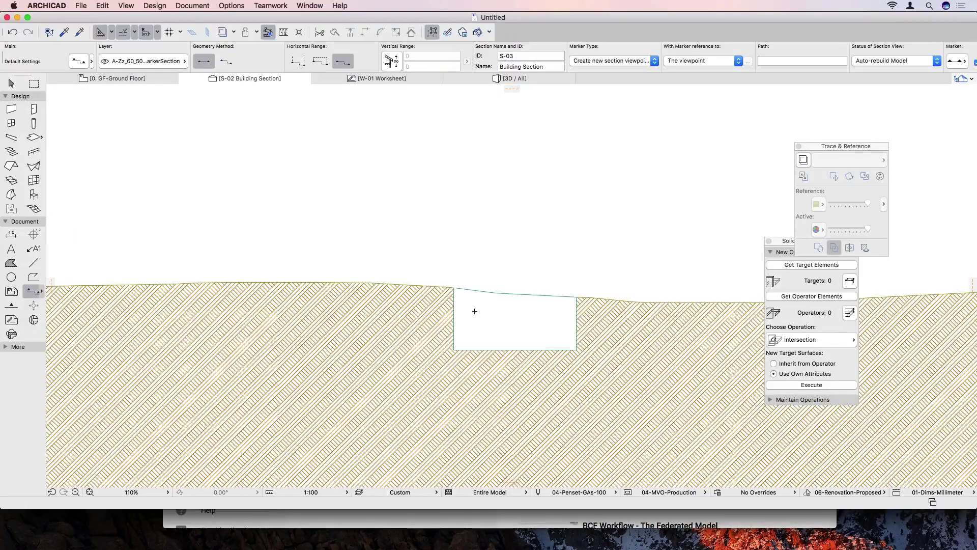
- Place an 80.647 elevation dimension on the section's terrain point, then return to Ground Floor
{"action": "left_click", "coordinate": [12, 235]}
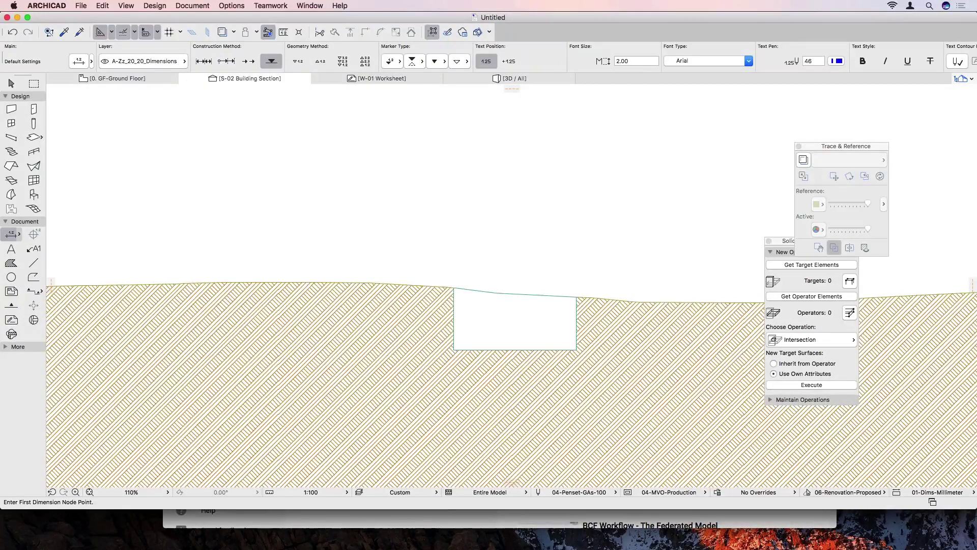
{"action": "left_click", "coordinate": [541, 295]}
{"action": "double_click", "coordinate": [577, 297]}
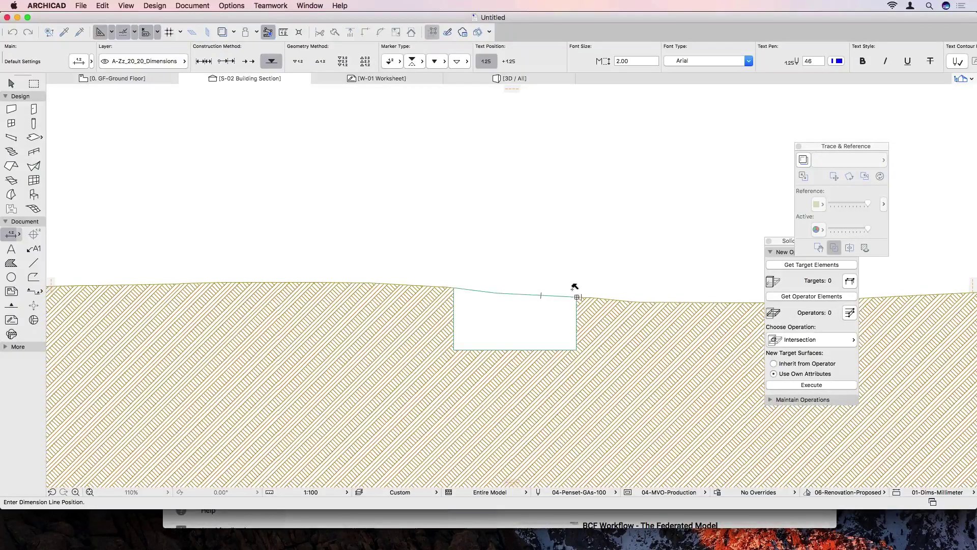
{"action": "left_click", "coordinate": [575, 287]}
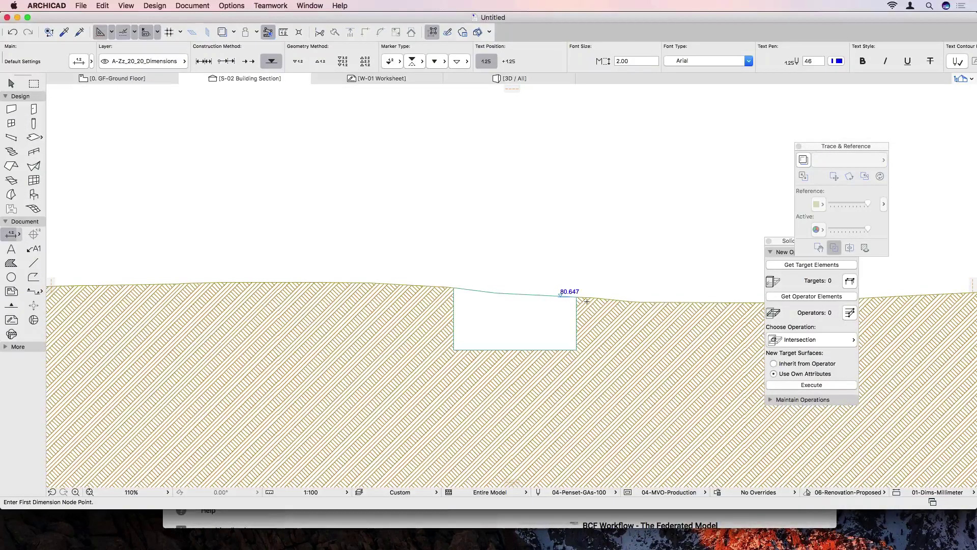
{"action": "left_click", "coordinate": [111, 78]}
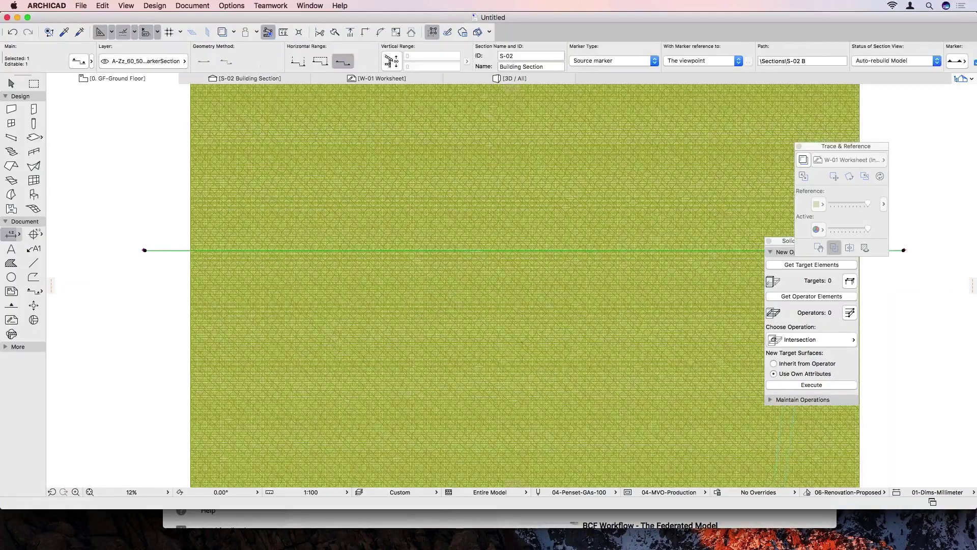
- Trace the W-01 Worksheet and create a morph from the existing building outline
{"action": "left_click", "coordinate": [804, 160]}
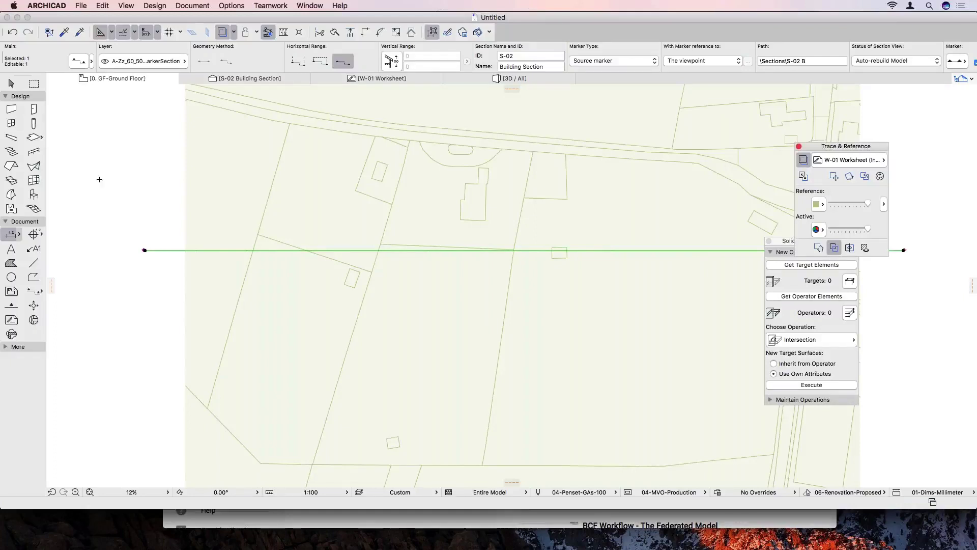
{"action": "key", "text": "Escape"}
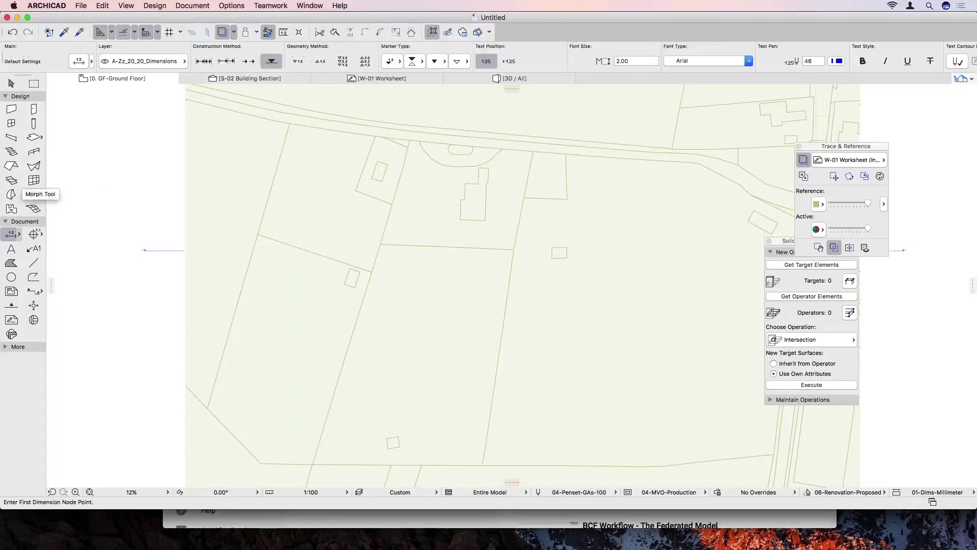
{"action": "left_click", "coordinate": [11, 196]}
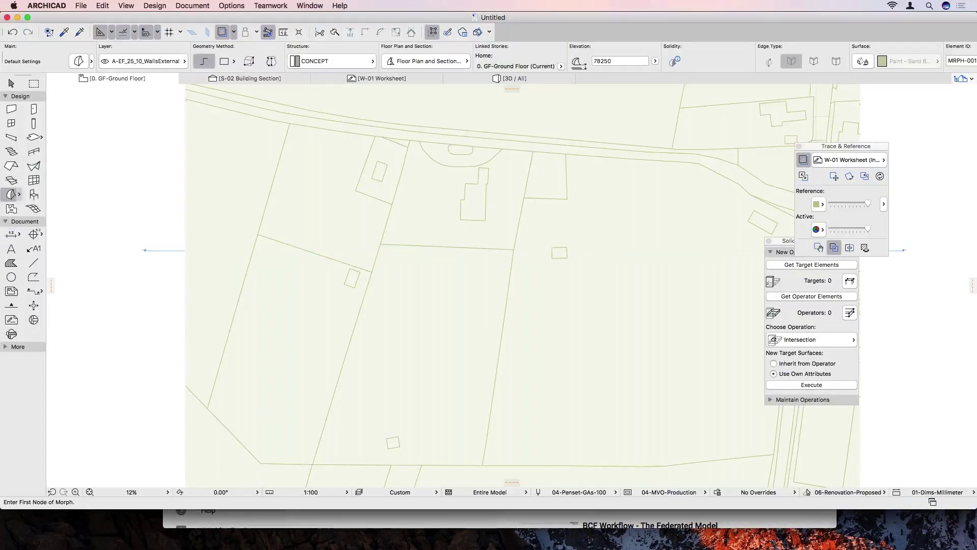
{"action": "scroll", "coordinate": [520, 191], "scroll_direction": "up", "scroll_amount": 3}
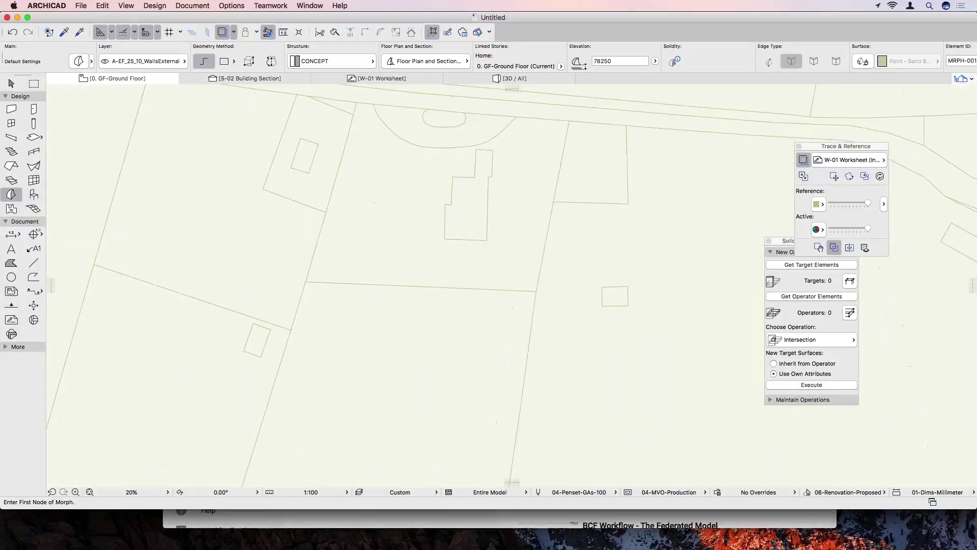
{"action": "left_click", "coordinate": [544, 247]}
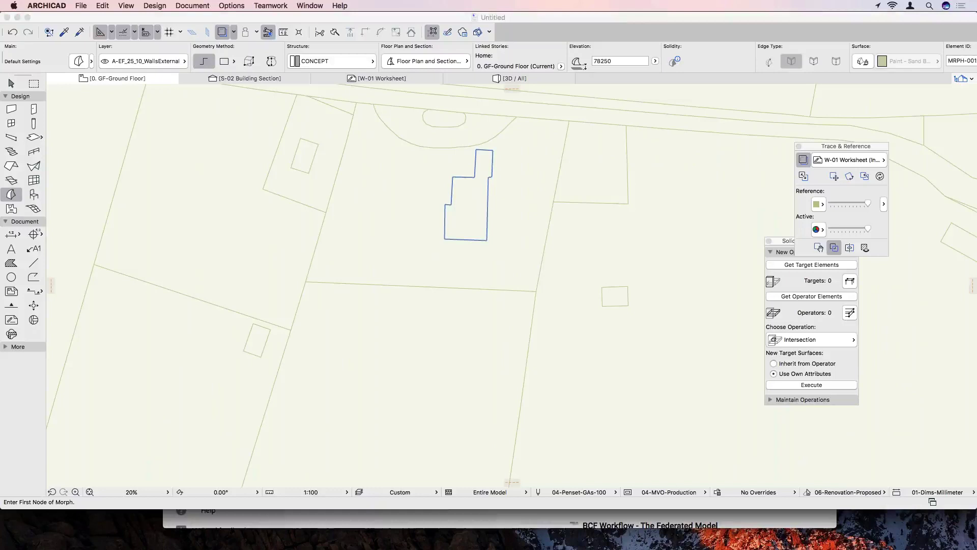
{"action": "left_click", "coordinate": [545, 238]}
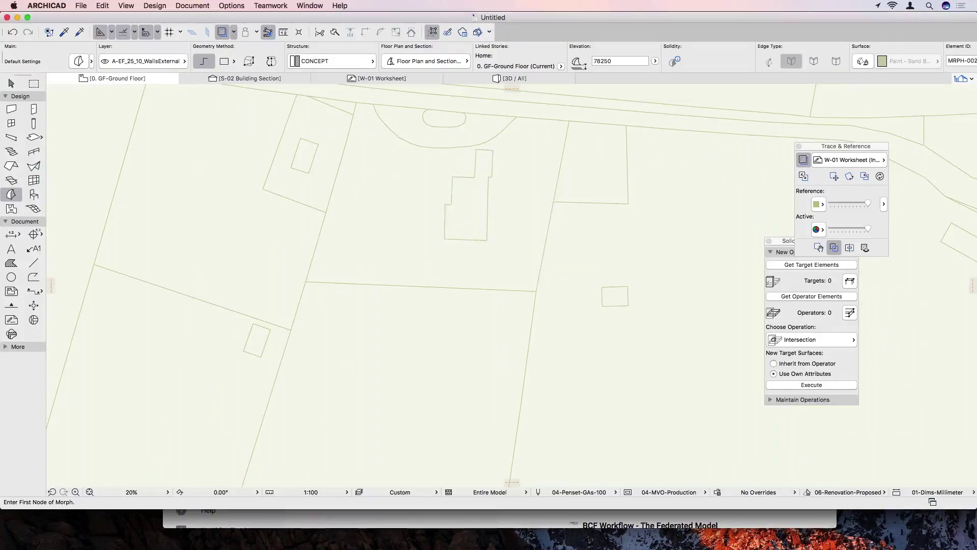
{"action": "left_click", "coordinate": [516, 79]}
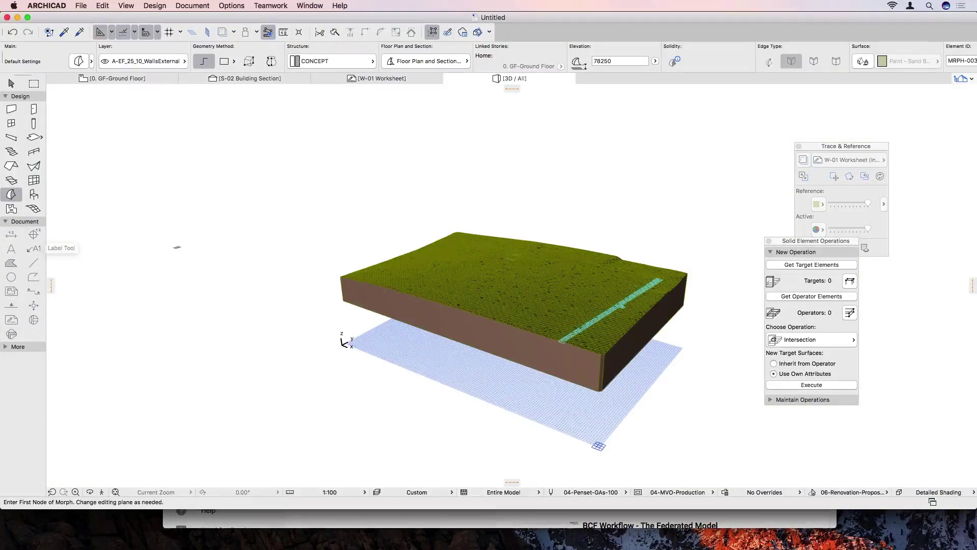
- Isolate the footprint morph in 3D and push/pull its face up 3000
{"action": "key", "text": "super+a"}
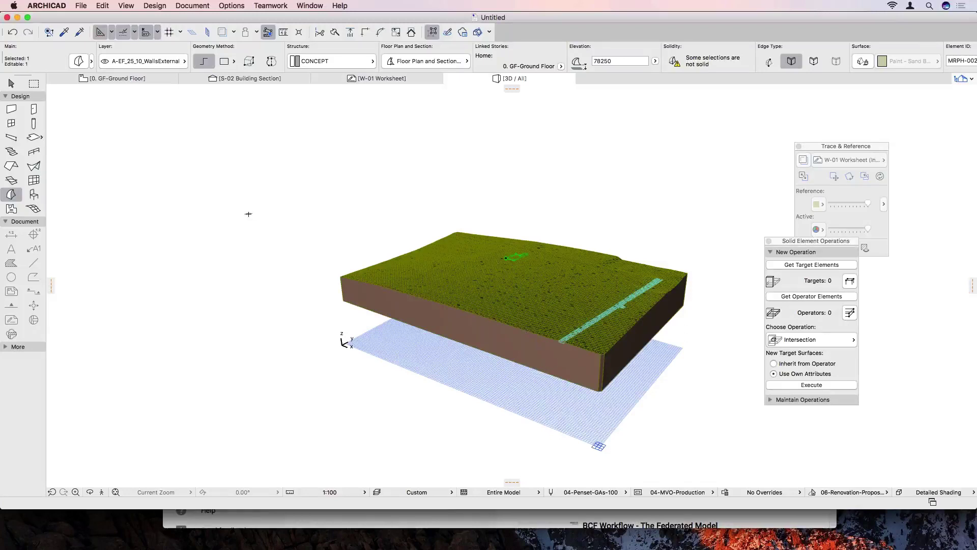
{"action": "key", "text": "F5"}
{"action": "left_click", "coordinate": [116, 492]}
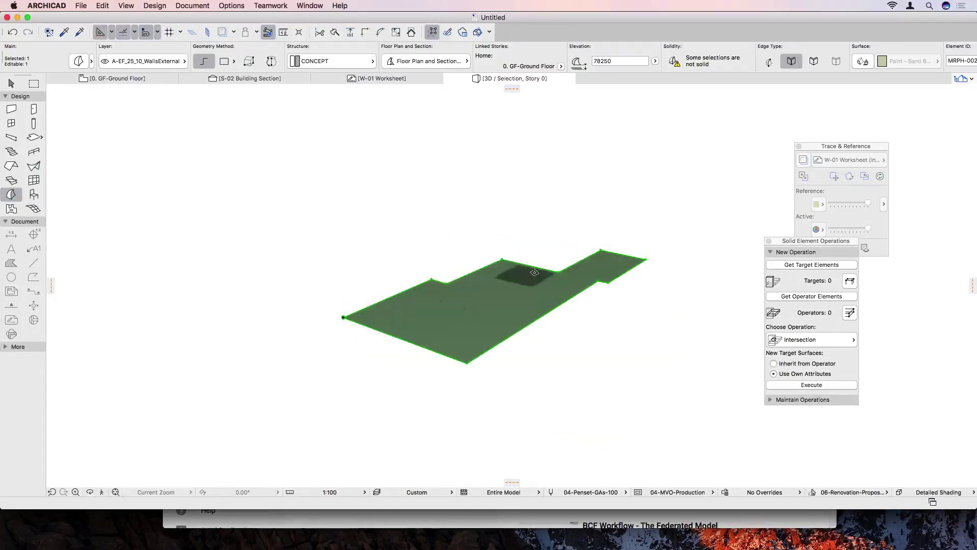
{"action": "left_click", "coordinate": [471, 309]}
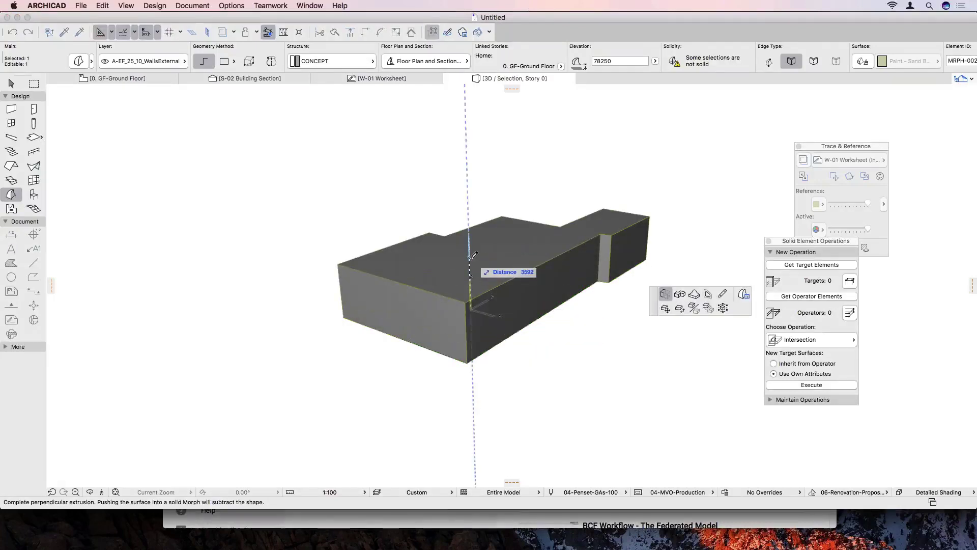
{"action": "type", "text": "3000"}
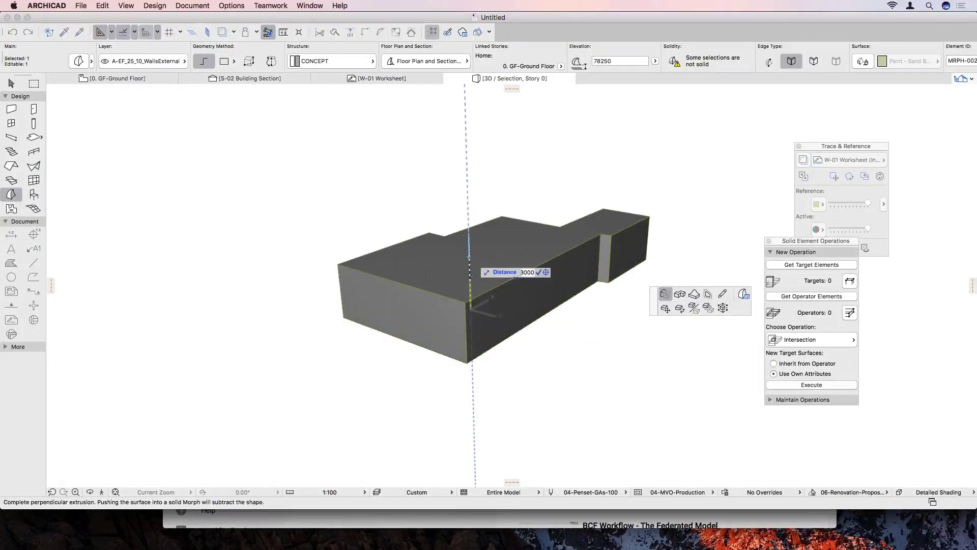
{"action": "key", "text": "Return"}
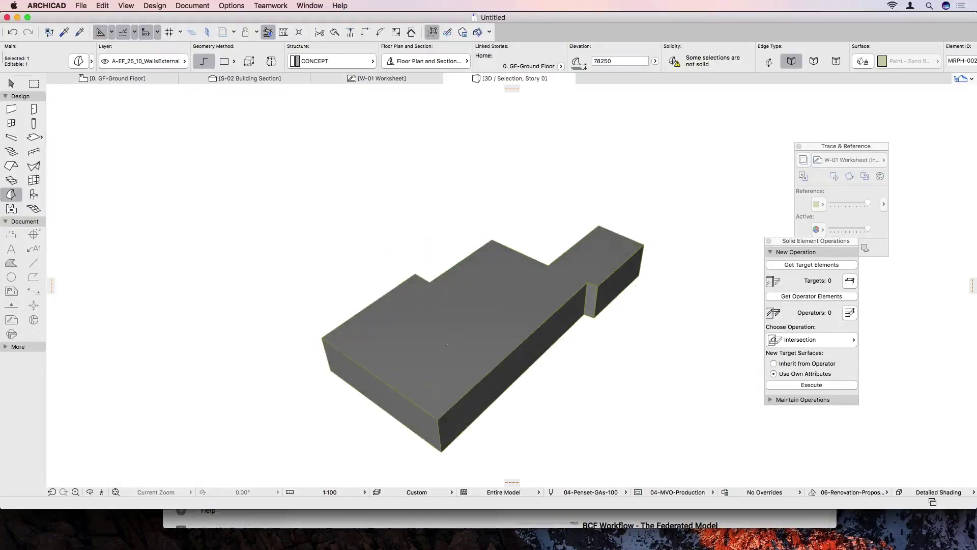
- Split the block's top face with a line and raise the split-off part higher
{"action": "left_click", "coordinate": [431, 279]}
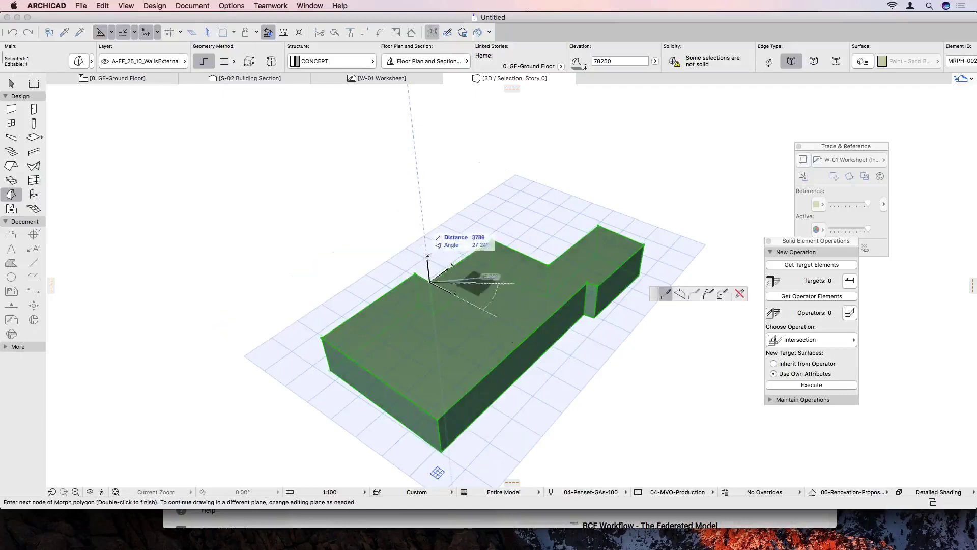
{"action": "left_click", "coordinate": [451, 293]}
{"action": "key", "text": "Escape"}
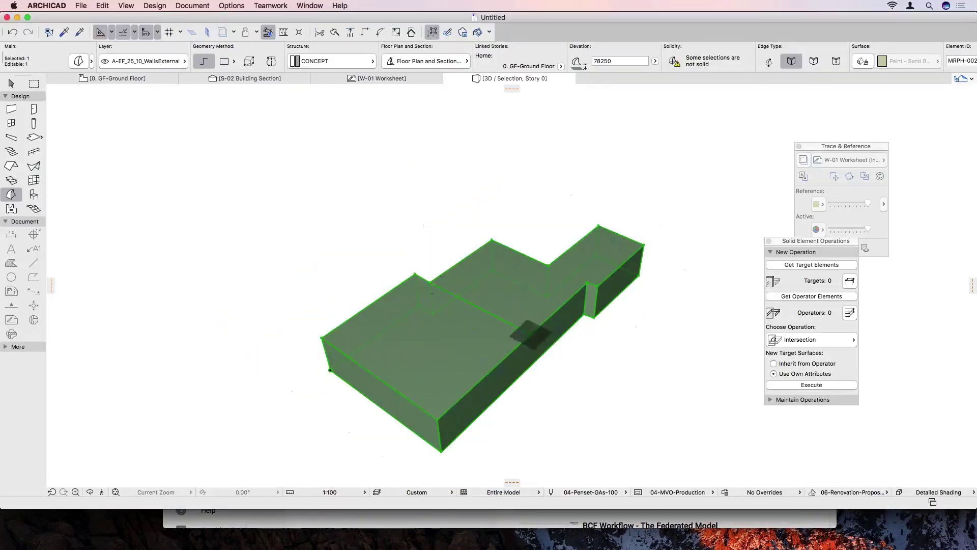
{"action": "left_click", "coordinate": [437, 330]}
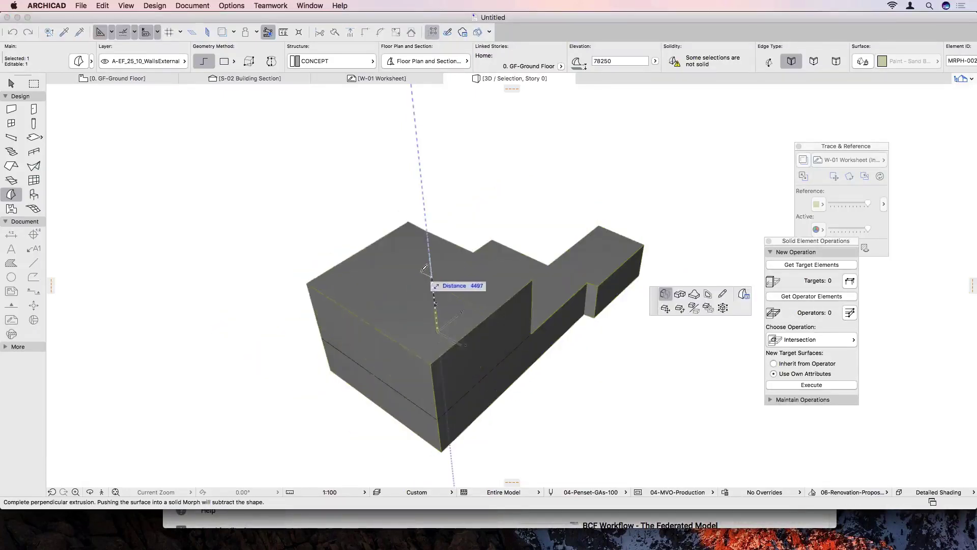
{"action": "type", "text": "6000"}
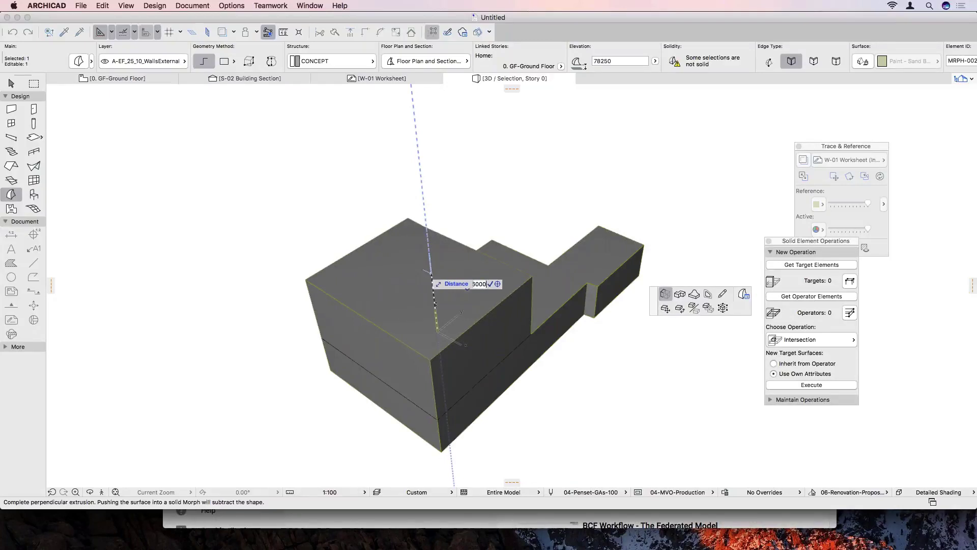
{"action": "key", "text": "Return"}
- Orbit to view the taller section, change the morph's edge type, and reselect the morph
{"action": "middle_click_drag", "start_coordinate": [294, 290], "coordinate": [643, 293], "text": "shift"}
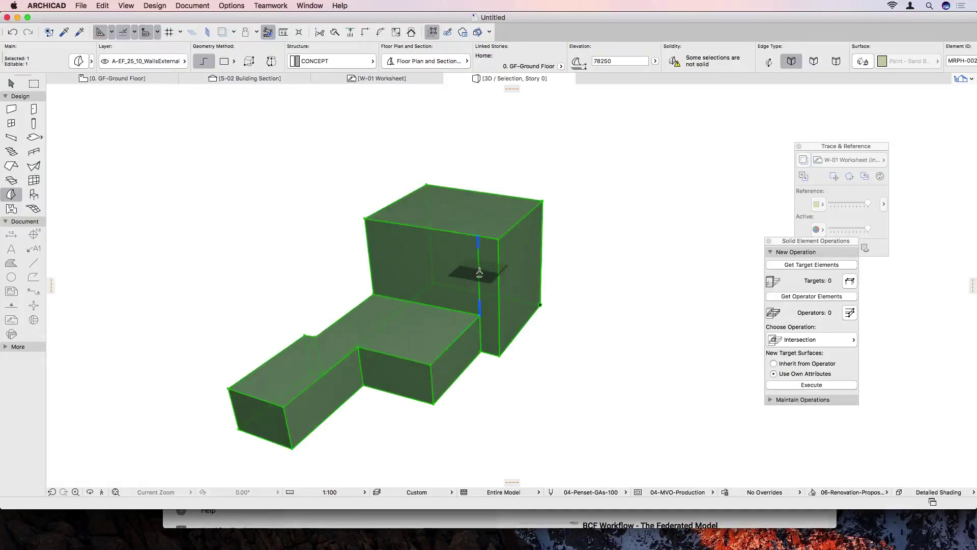
{"action": "key", "text": "Escape"}
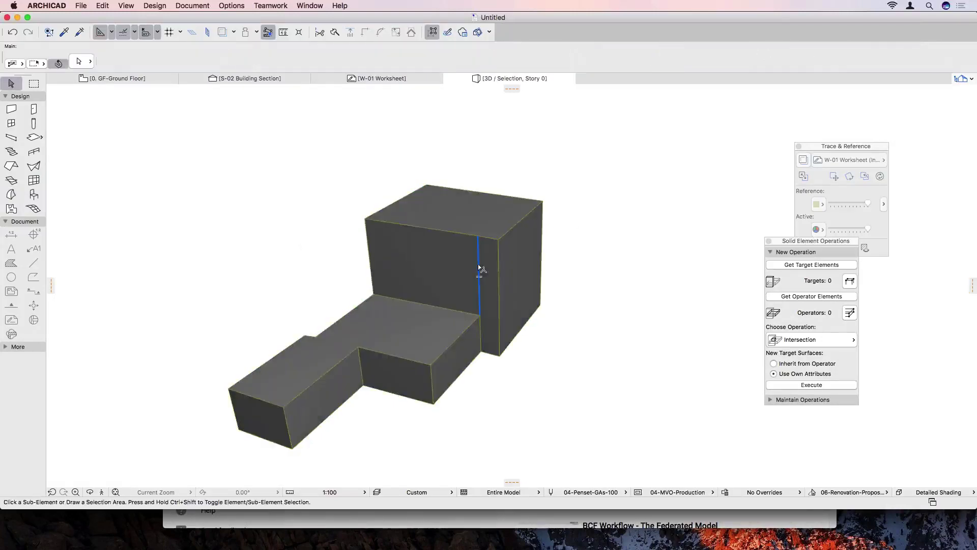
{"action": "left_click", "coordinate": [493, 273], "text": "shift"}
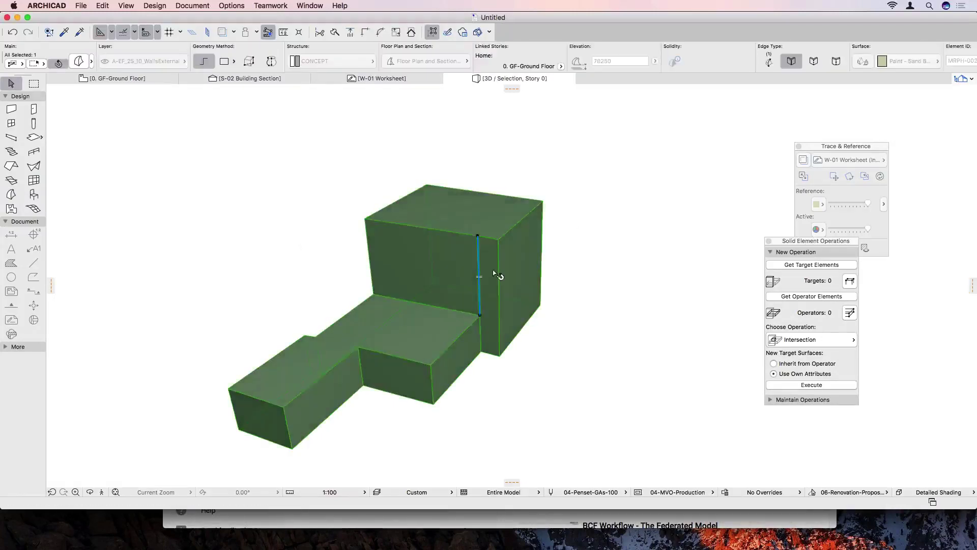
{"action": "left_click", "coordinate": [837, 62]}
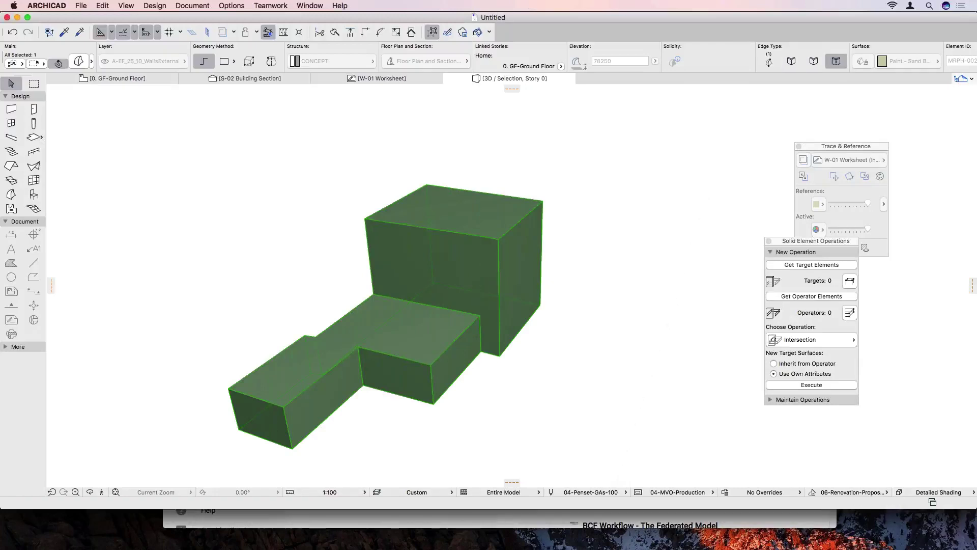
{"action": "left_click", "coordinate": [12, 84]}
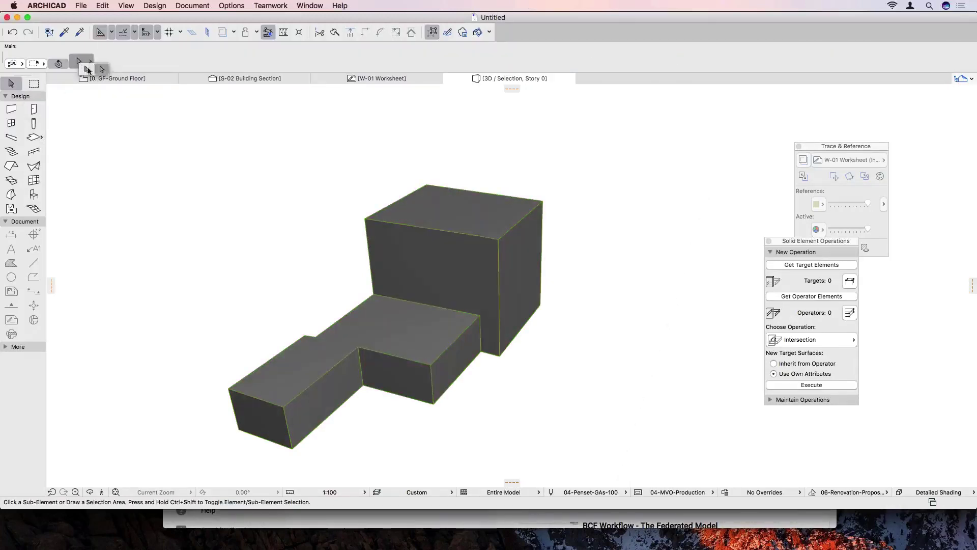
{"action": "left_click", "coordinate": [491, 218]}
{"action": "scroll", "coordinate": [543, 331], "scroll_direction": "up", "scroll_amount": 5}
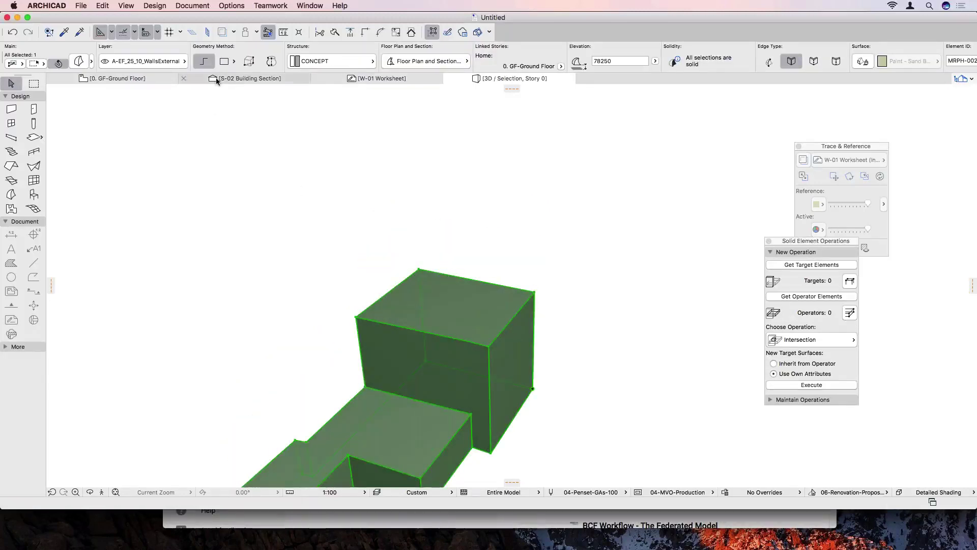
- Draw a line across the middle of the tall block's top face
{"action": "left_click", "coordinate": [421, 334]}
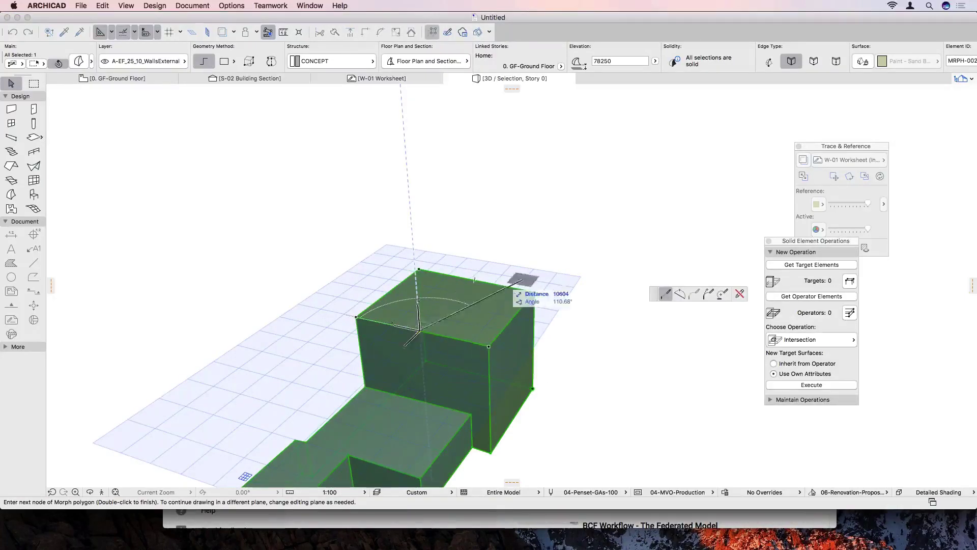
{"action": "double_click", "coordinate": [478, 274]}
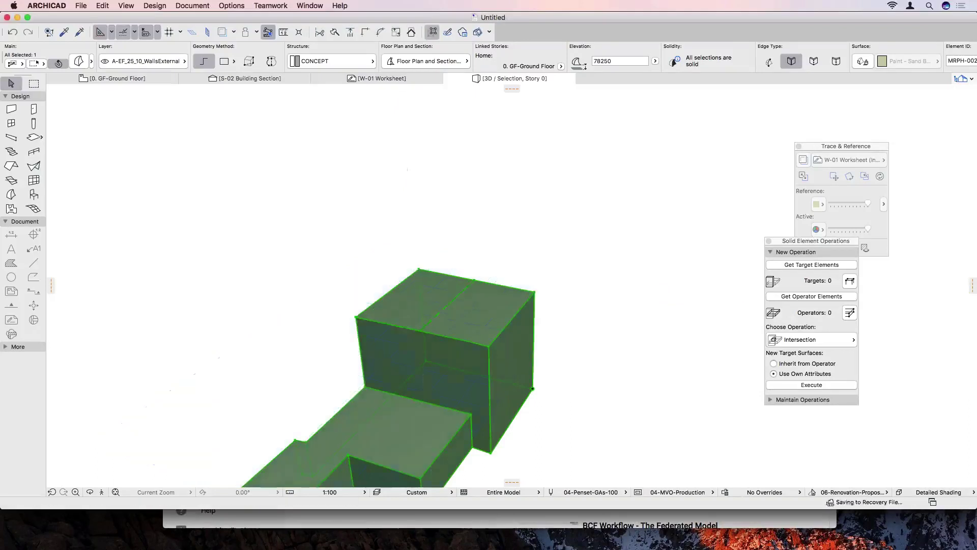
{"action": "key", "text": "Escape"}
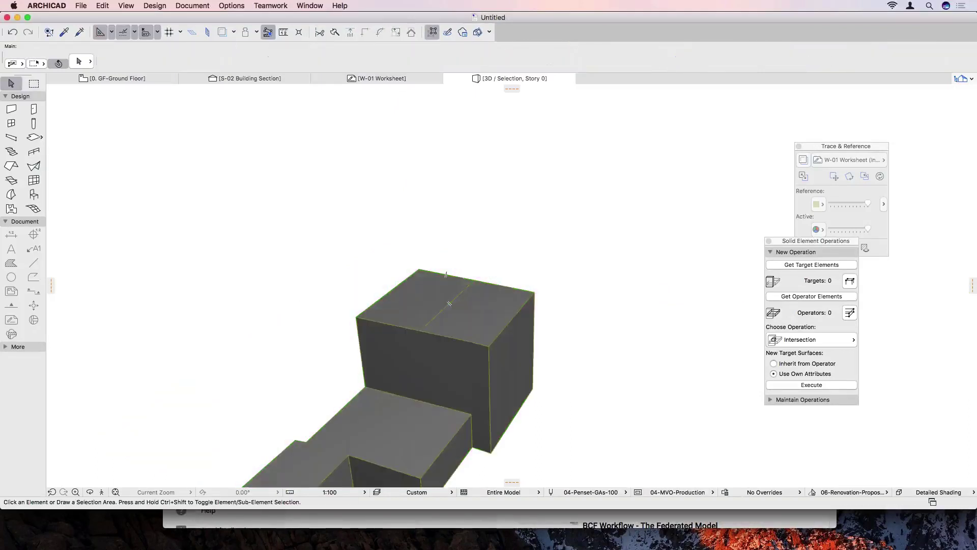
- Switch to sub-element selection and pick the new ridge edge
{"action": "left_click", "coordinate": [78, 61]}
{"action": "left_click", "coordinate": [107, 72]}
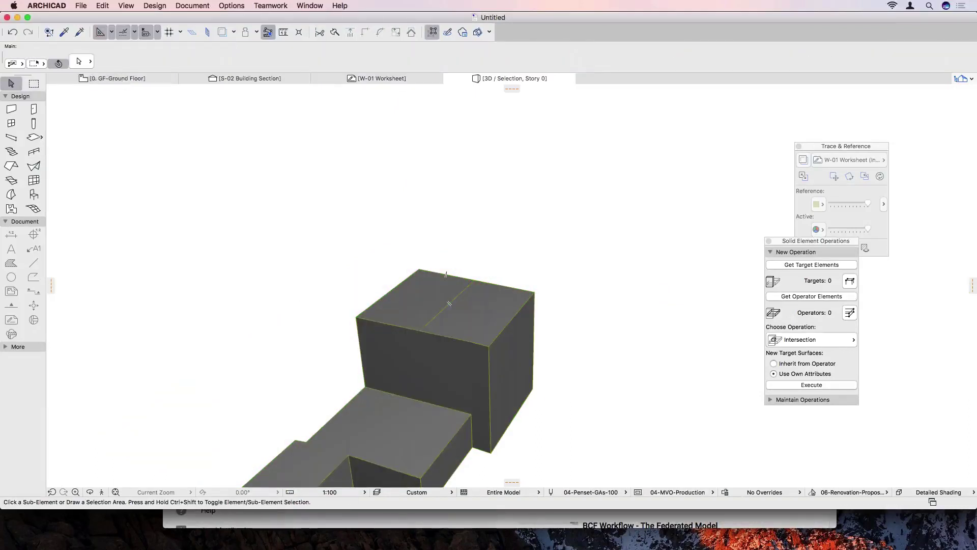
{"action": "left_click", "coordinate": [450, 303]}
{"action": "left_click", "coordinate": [449, 304]}
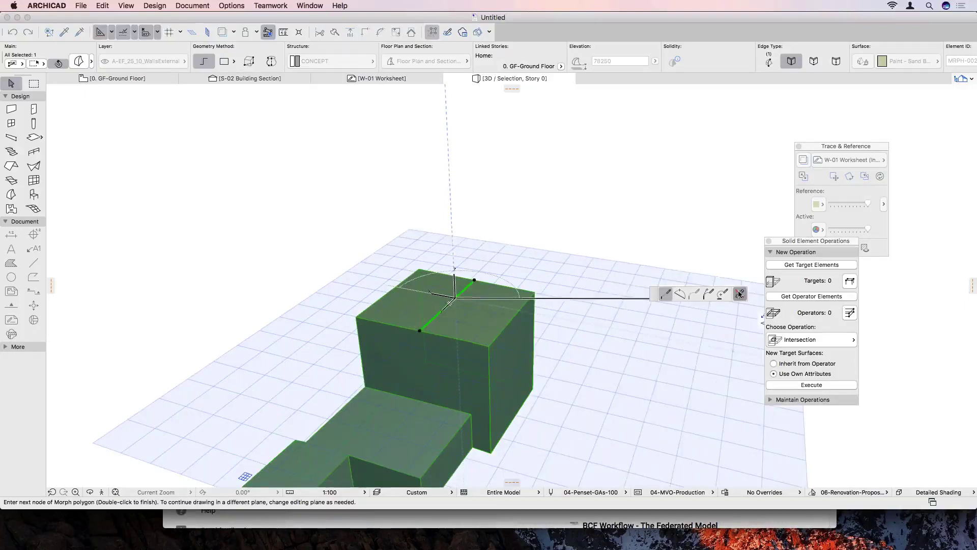
- Offset the ridge edge upward to form a gable roof on the tall block
{"action": "left_click", "coordinate": [740, 293]}
{"action": "left_click", "coordinate": [447, 305]}
{"action": "left_click", "coordinate": [665, 308]}
{"action": "left_click", "coordinate": [448, 260]}
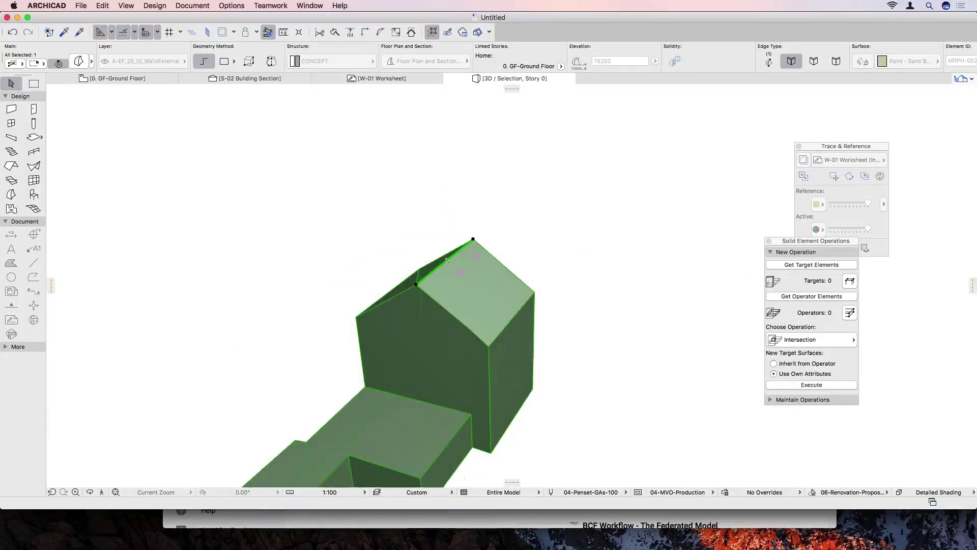
- Fit the ground floor plan in the window, then switch to the 2bed-MidTerrace project
{"action": "left_click", "coordinate": [112, 79]}
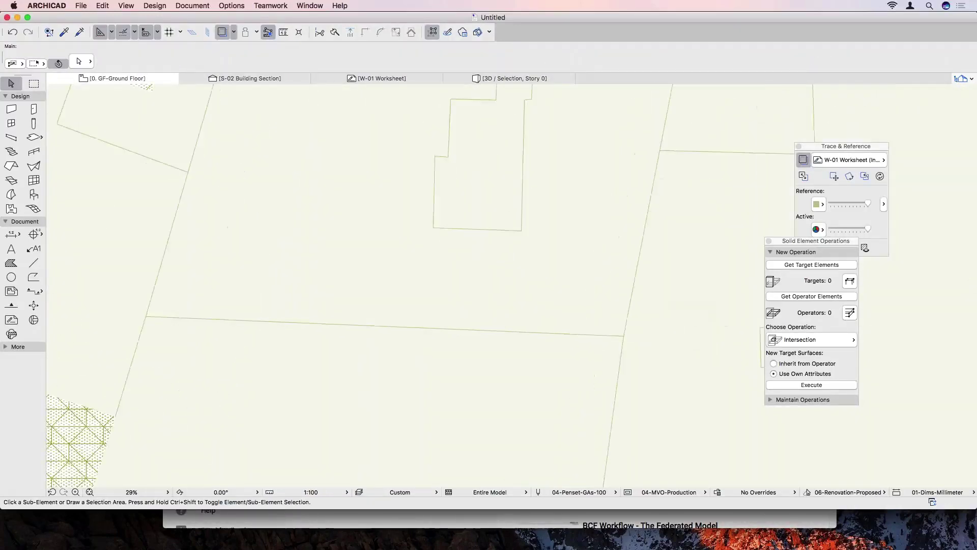
{"action": "left_click", "coordinate": [90, 492]}
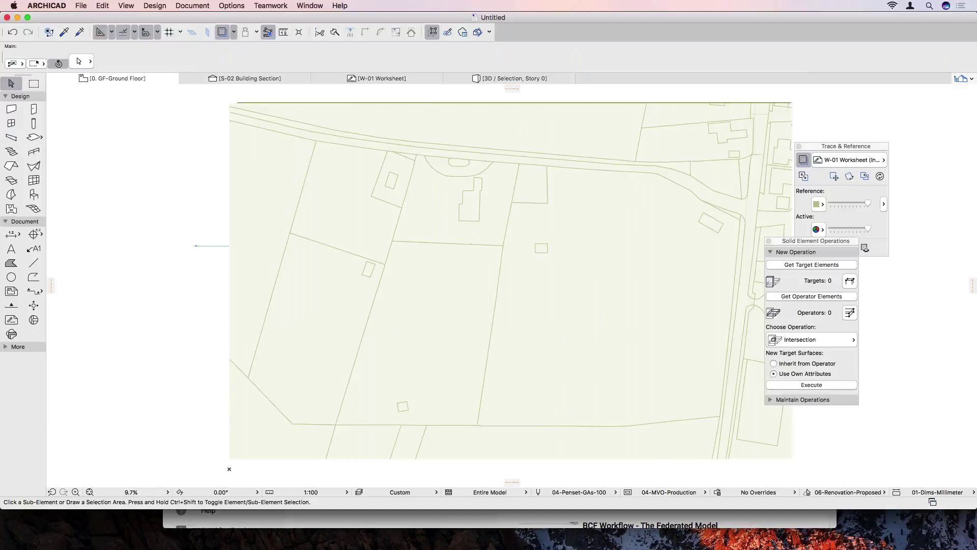
{"action": "scroll", "coordinate": [460, 393], "scroll_direction": "right", "scroll_amount": 3}
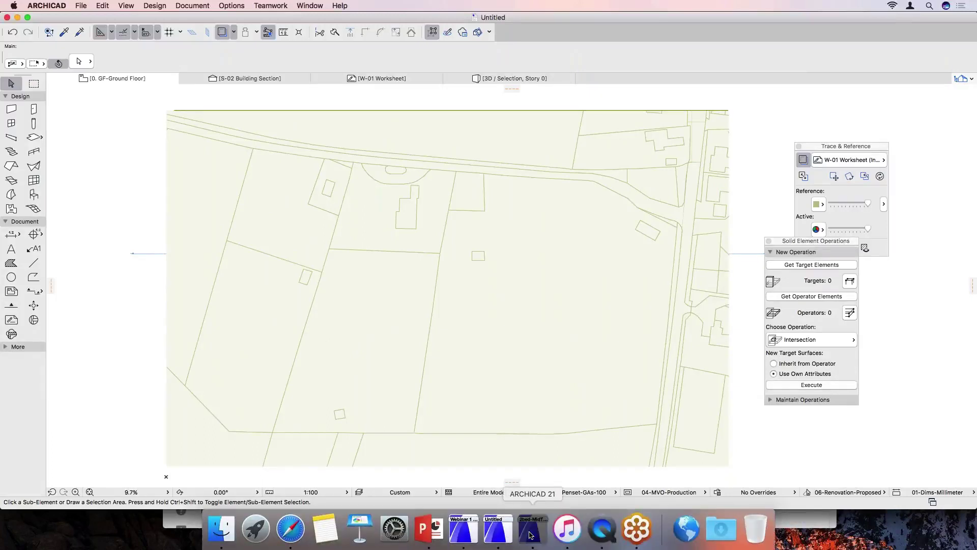
{"action": "left_click", "coordinate": [535, 544]}
{"action": "middle_click_drag", "start_coordinate": [576, 371], "coordinate": [486, 346], "text": "shift"}
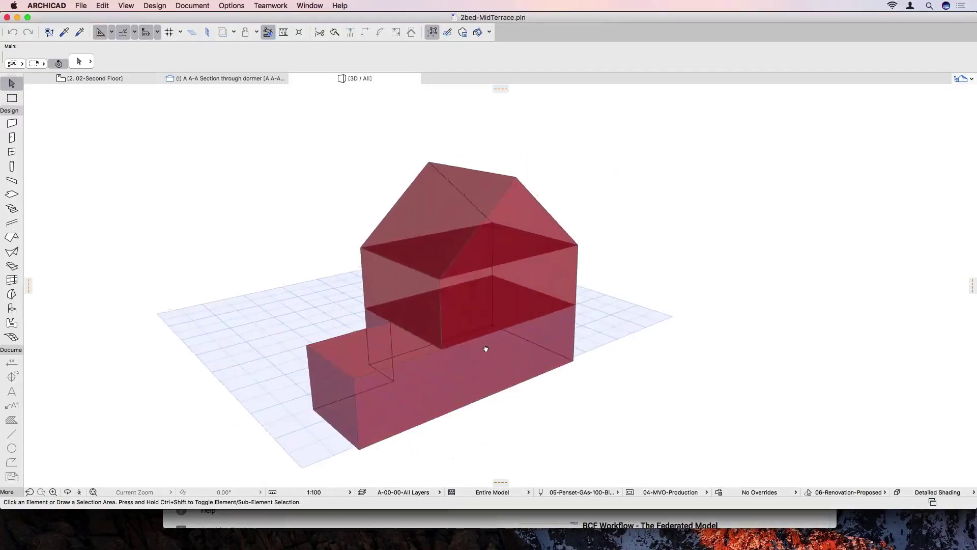
- Return to the untitled project's floor plan and start placing a hotlinked module
{"action": "mouse_move", "coordinate": [490, 349]}
{"action": "left_click", "coordinate": [463, 529]}
{"action": "left_click", "coordinate": [498, 529]}
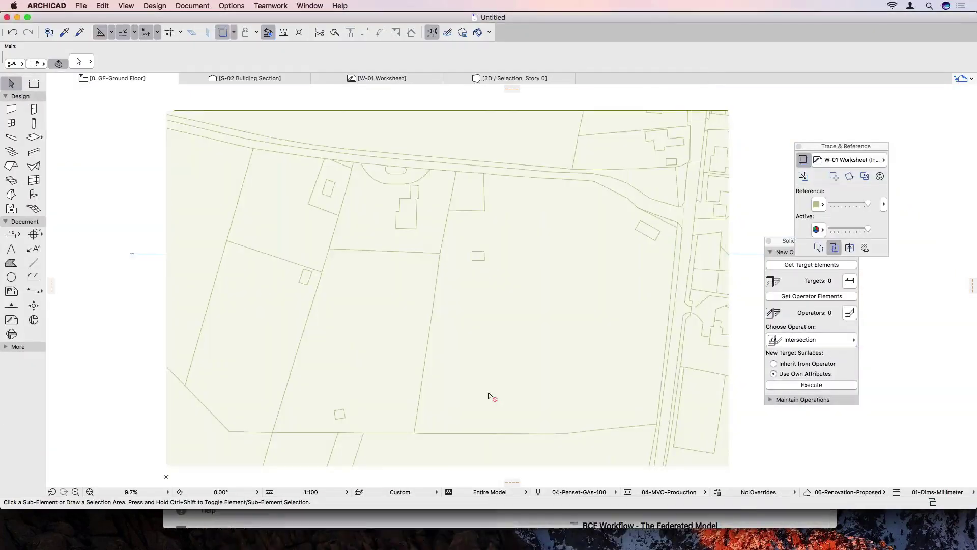
{"action": "left_click", "coordinate": [81, 6]}
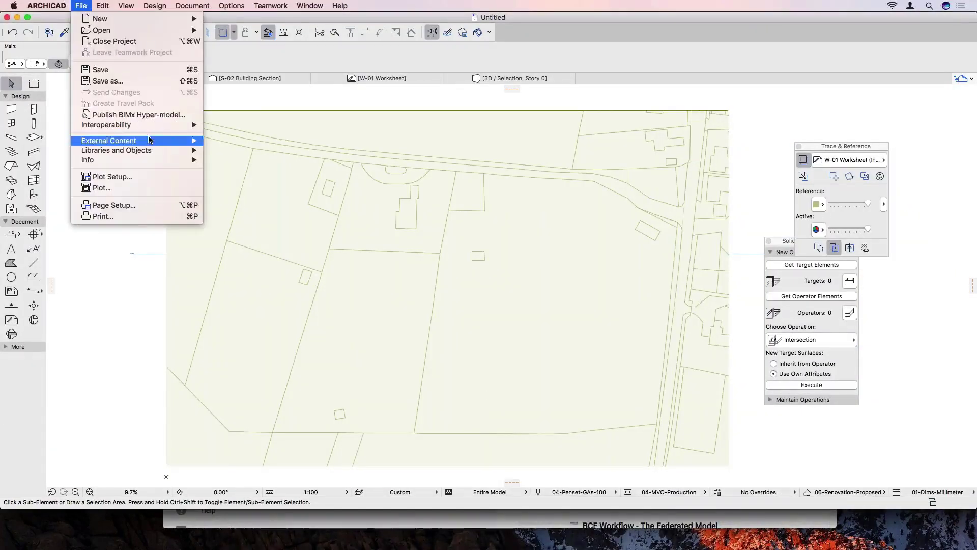
{"action": "mouse_move", "coordinate": [151, 140]}
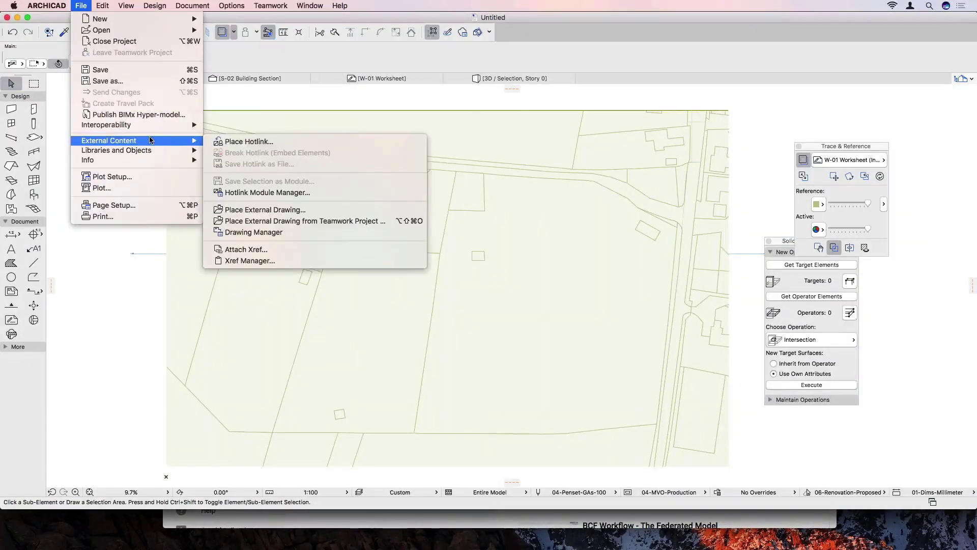
{"action": "left_click", "coordinate": [271, 143]}
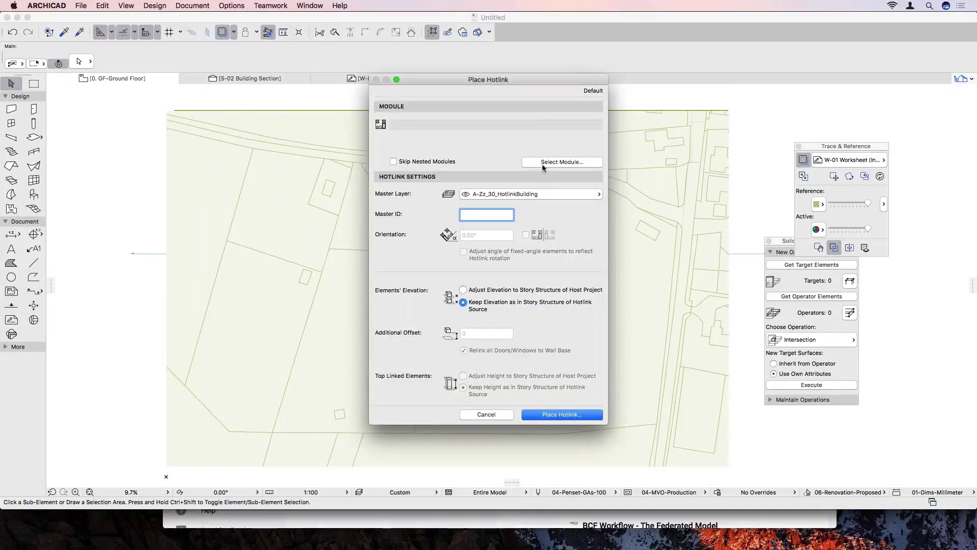
- Add 2bed-MidTerrace.pln as a new module source, linking all stories, and place it
{"action": "left_click", "coordinate": [543, 163]}
{"action": "left_click", "coordinate": [640, 261]}
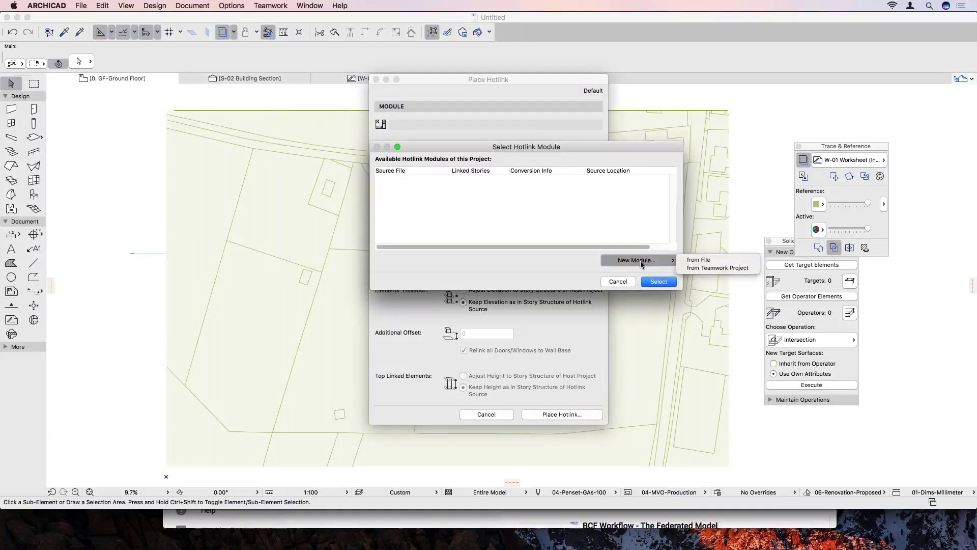
{"action": "left_click", "coordinate": [686, 262]}
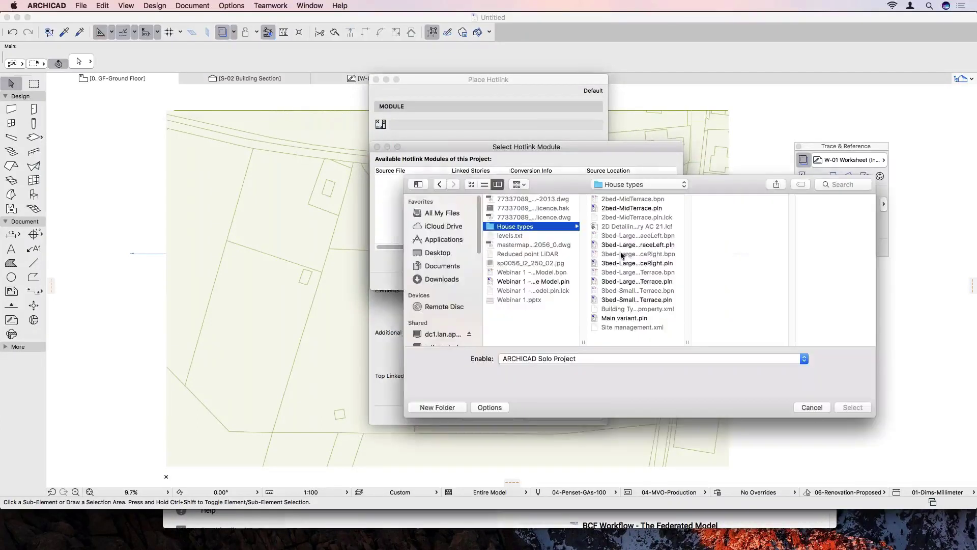
{"action": "left_click", "coordinate": [648, 209]}
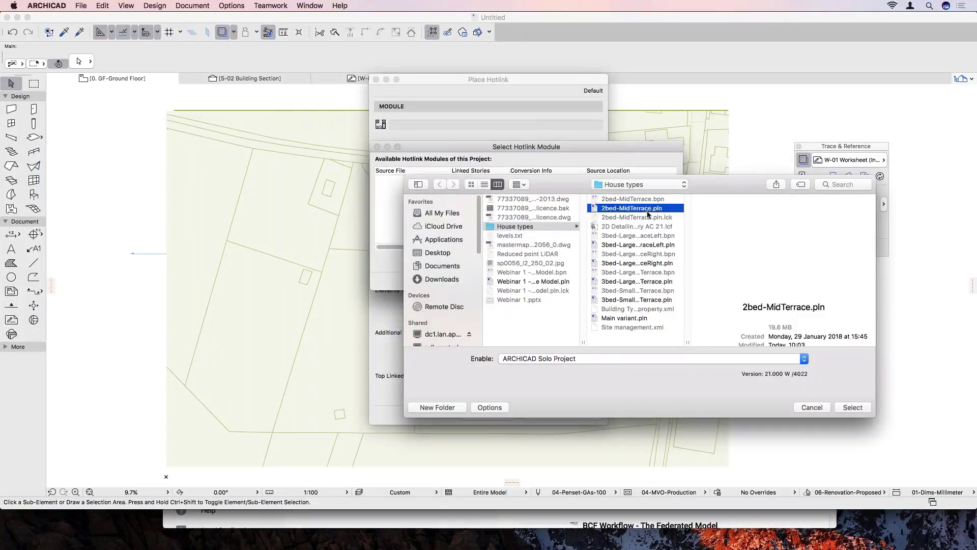
{"action": "left_click", "coordinate": [847, 407]}
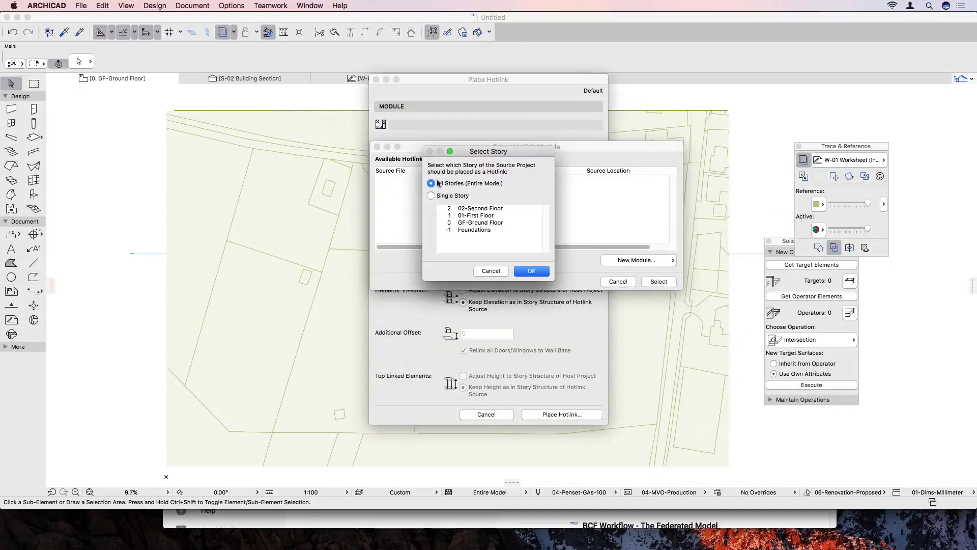
{"action": "left_click", "coordinate": [529, 270]}
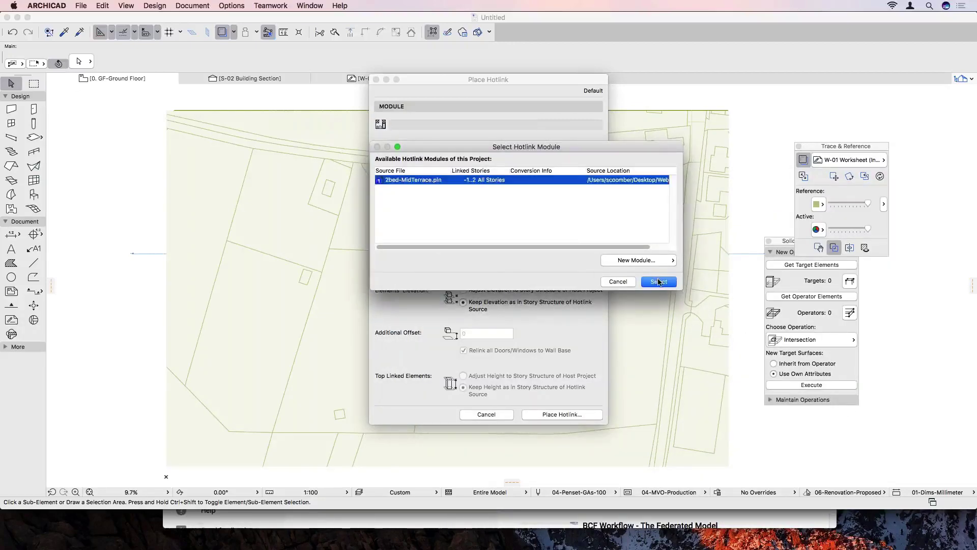
{"action": "left_click", "coordinate": [657, 283]}
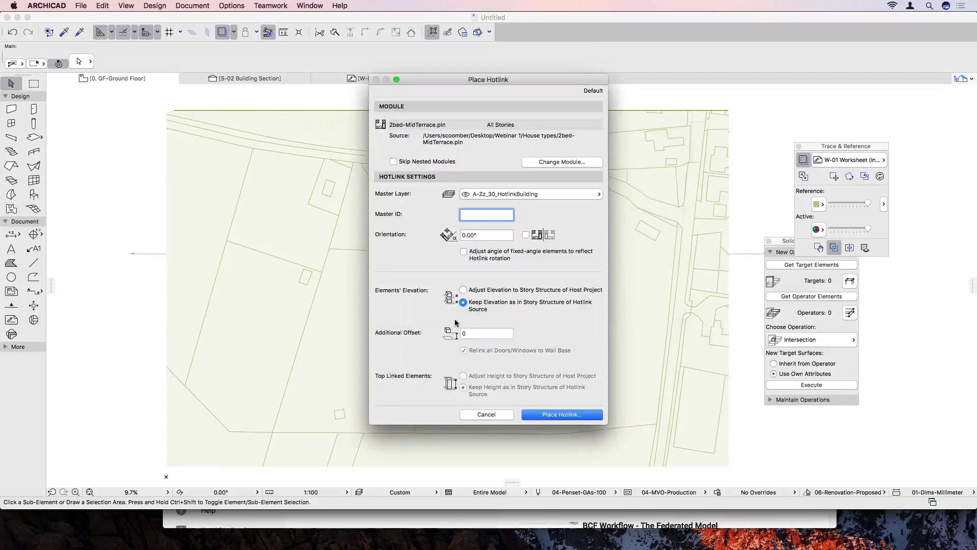
{"action": "left_click", "coordinate": [565, 414]}
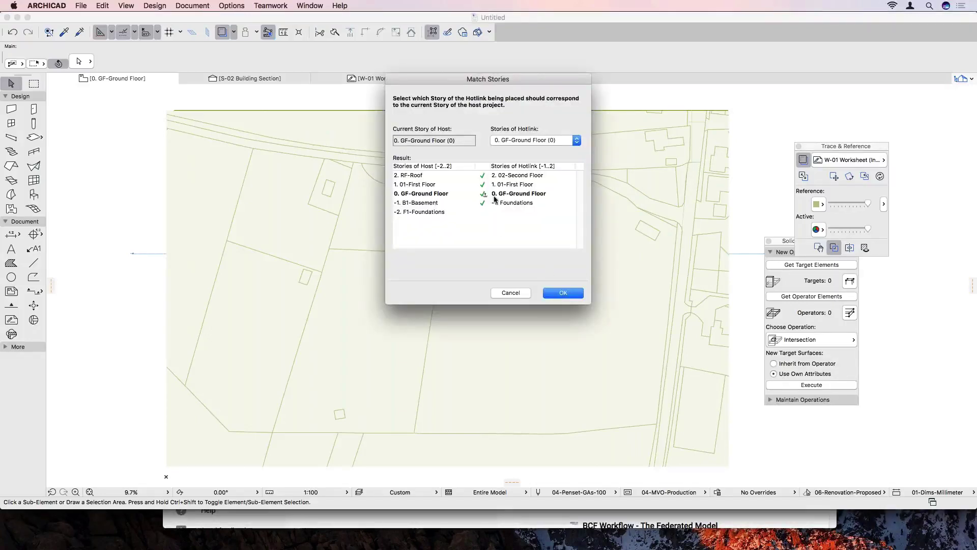
- Accept the story matching and move the house module near the road on the right
{"action": "left_click", "coordinate": [562, 293]}
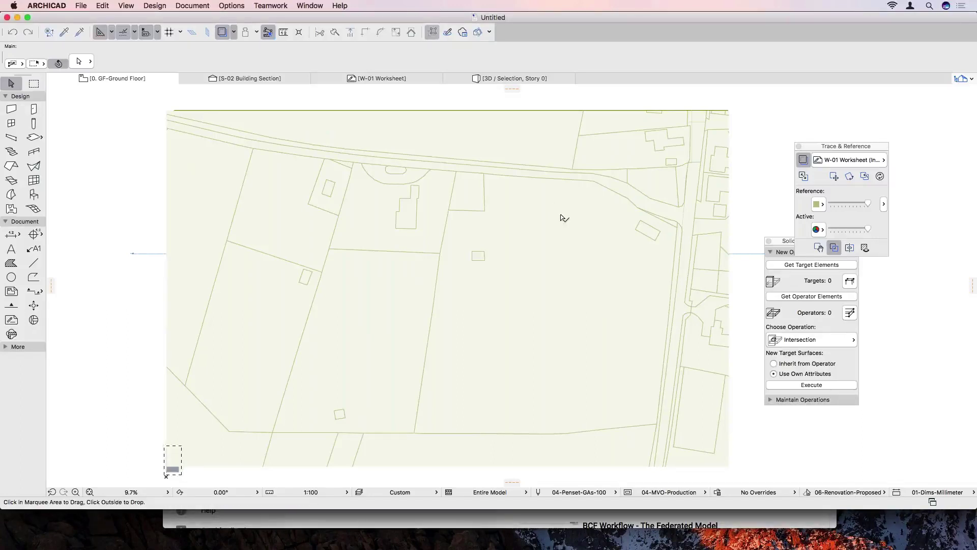
{"action": "left_click", "coordinate": [175, 471]}
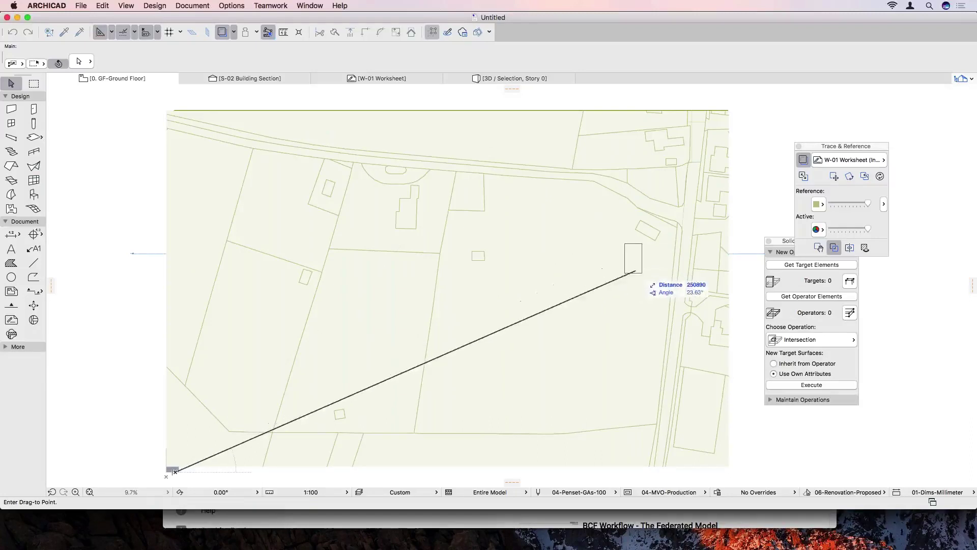
{"action": "left_click", "coordinate": [640, 272]}
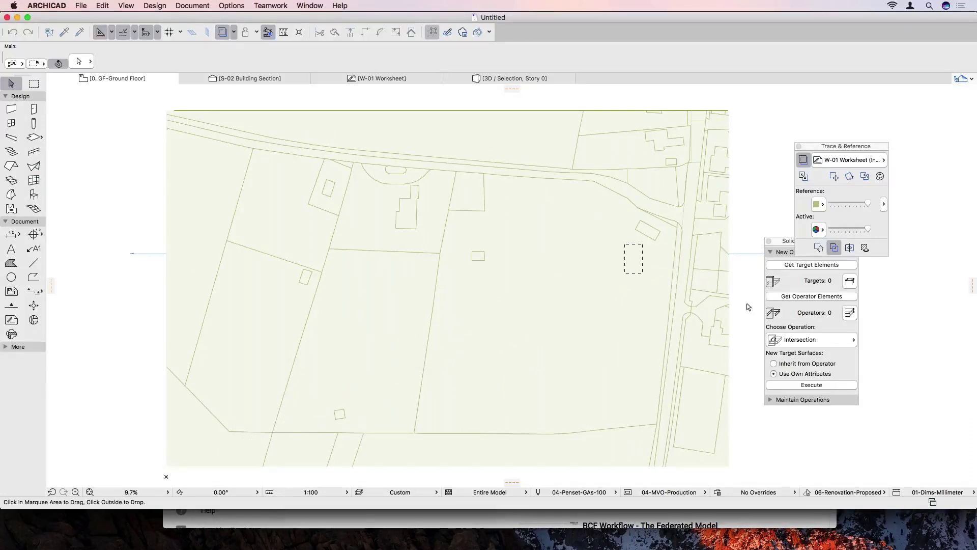
- Show all elements in 3D, fit the model, orbit to a low side view, and bring up 3D options
{"action": "left_click", "coordinate": [482, 78]}
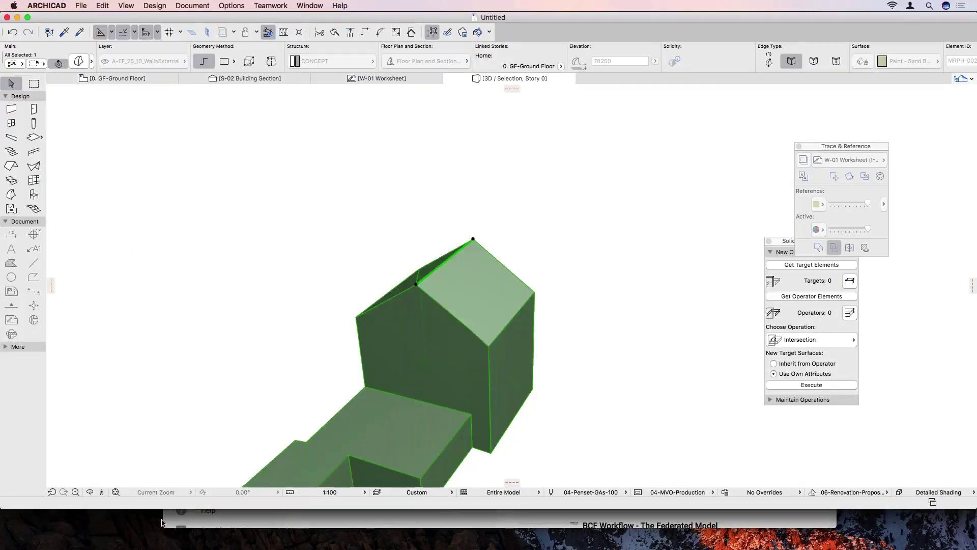
{"action": "key", "text": "Escape"}
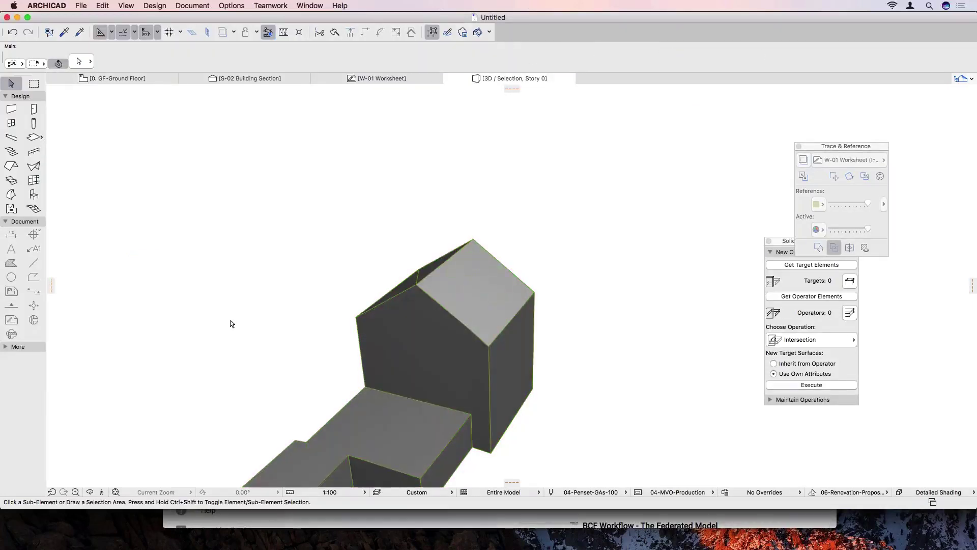
{"action": "key", "text": "super+F5"}
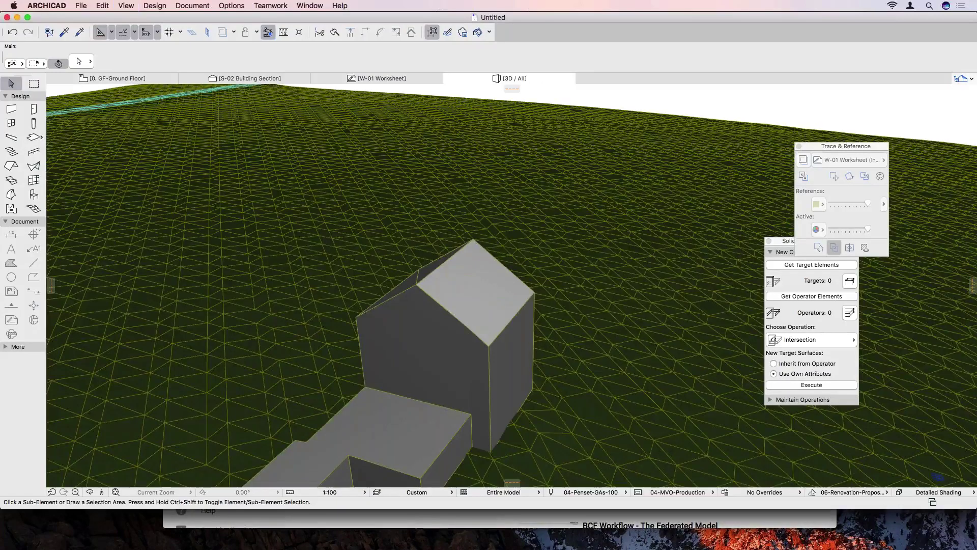
{"action": "left_click", "coordinate": [116, 491]}
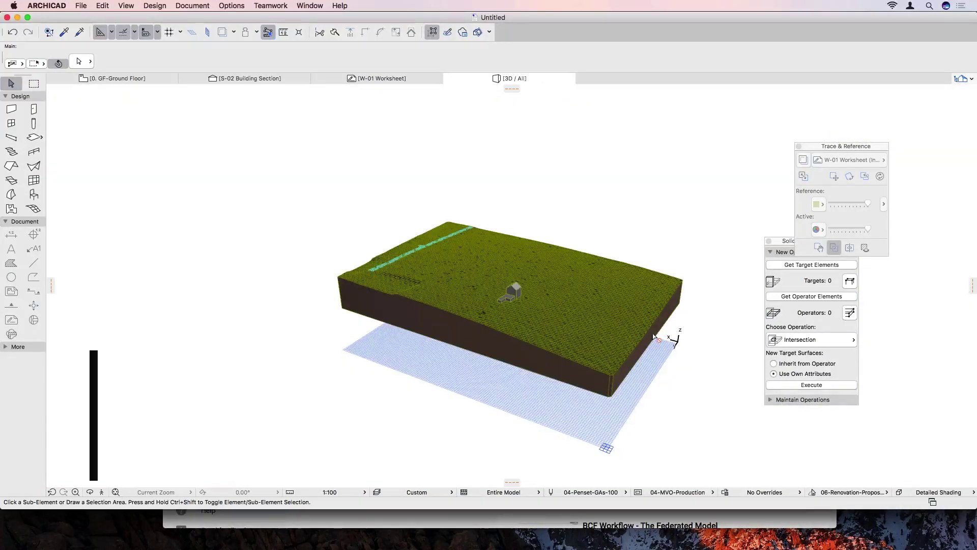
{"action": "mouse_move", "coordinate": [621, 283]}
{"action": "middle_mouse_down", "text": "shift"}
{"action": "mouse_move", "coordinate": [635, 275]}
{"action": "mouse_move", "coordinate": [661, 299]}
{"action": "mouse_move", "coordinate": [677, 371]}
{"action": "mouse_move", "coordinate": [622, 354]}
{"action": "middle_mouse_up", "text": "shift"}
{"action": "right_click", "coordinate": [482, 78]}
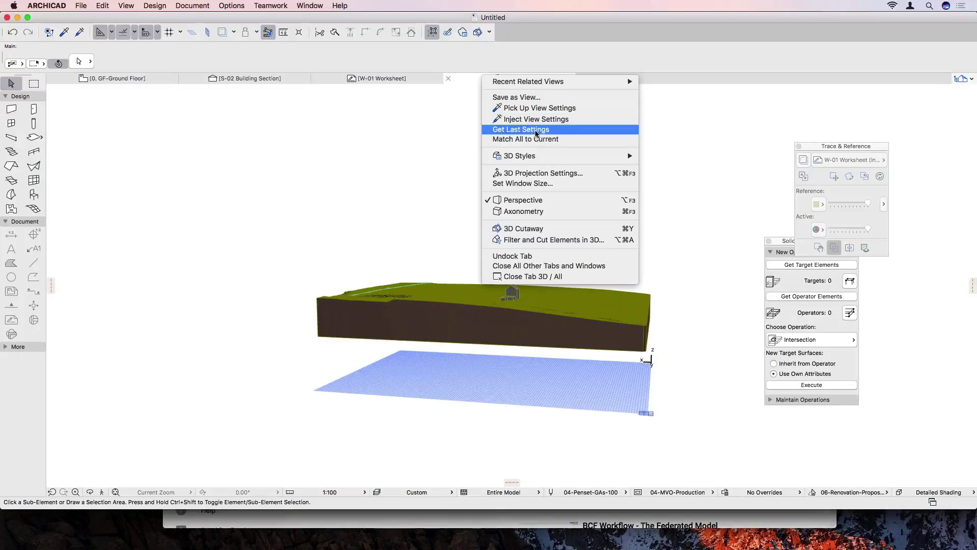
- Turn on All Types in Filter and Cut Elements in 3D
{"action": "left_click", "coordinate": [569, 241]}
{"action": "left_click", "coordinate": [535, 269]}
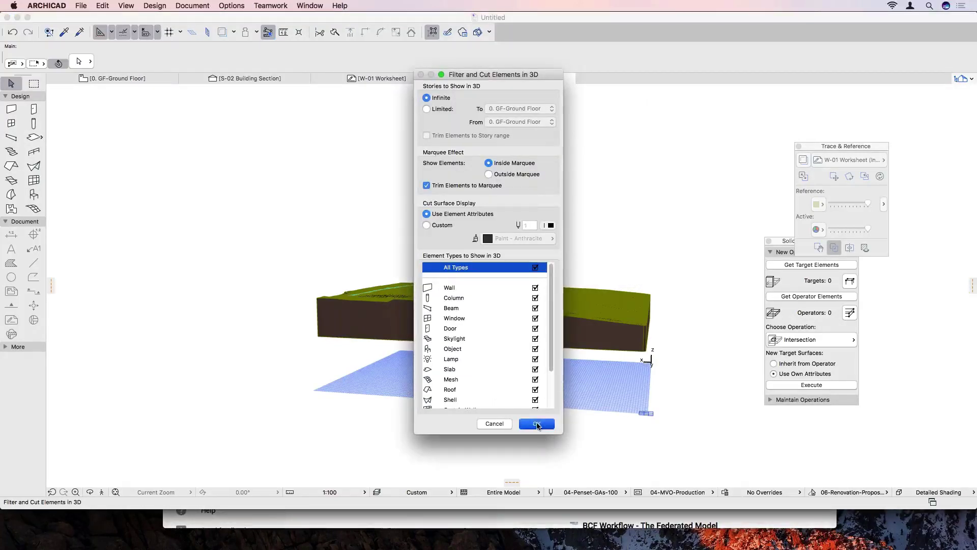
{"action": "left_click", "coordinate": [537, 424]}
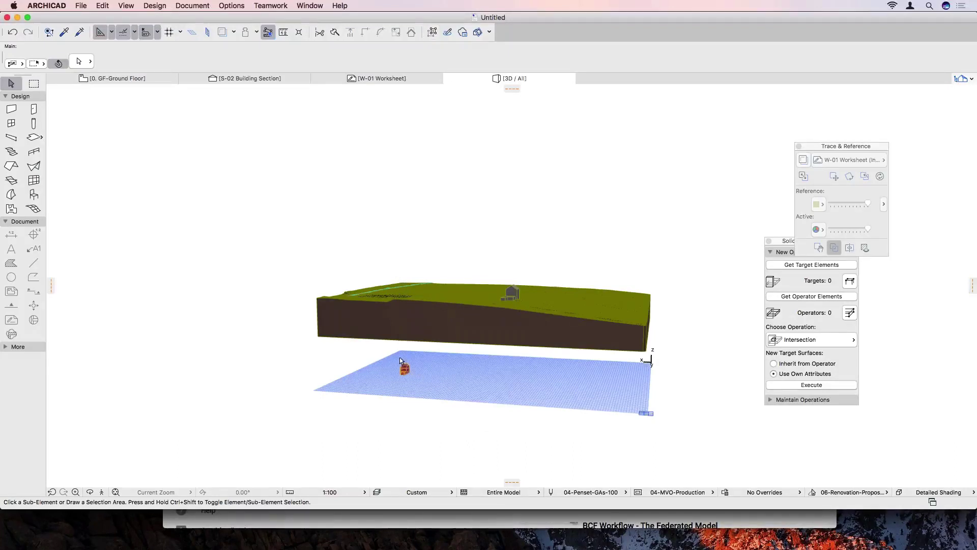
- Move the hotlinked house's zones vertically up onto the terrain surface
{"action": "scroll", "coordinate": [406, 370], "scroll_direction": "up", "scroll_amount": 1}
{"action": "scroll", "coordinate": [405, 371], "scroll_direction": "up", "scroll_amount": 3}
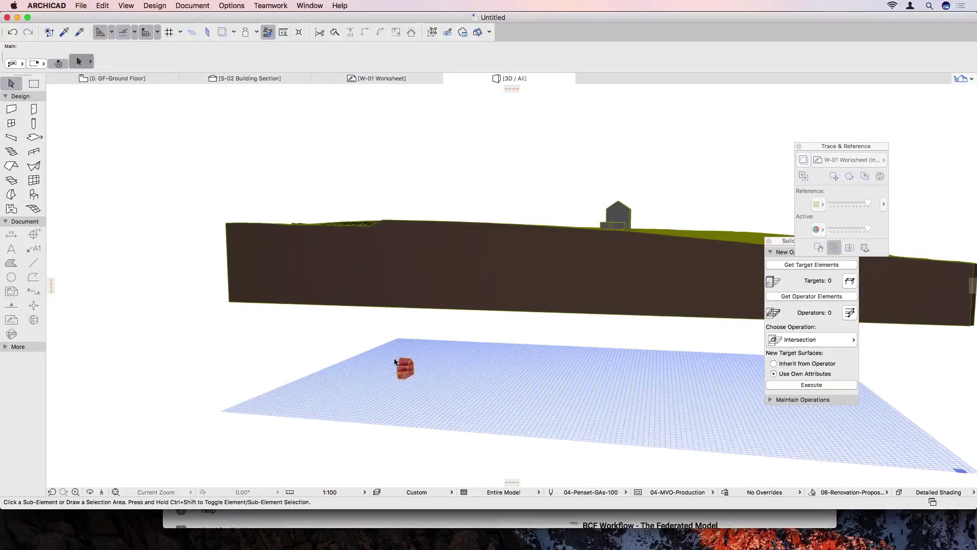
{"action": "left_click", "coordinate": [405, 367]}
{"action": "left_click", "coordinate": [408, 381]}
{"action": "left_click", "coordinate": [430, 429]}
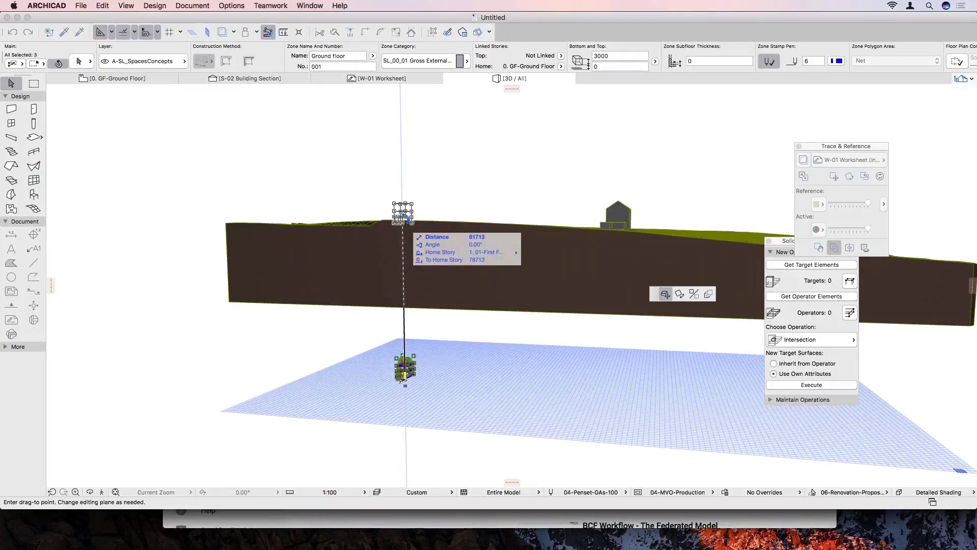
{"action": "left_click", "coordinate": [403, 214]}
{"action": "middle_click_drag", "start_coordinate": [500, 275], "coordinate": [500, 257], "text": "shift"}
- Switch to the Webinar 1 Site Model and open the [00 House Types] schedule
{"action": "mouse_move", "coordinate": [435, 548]}
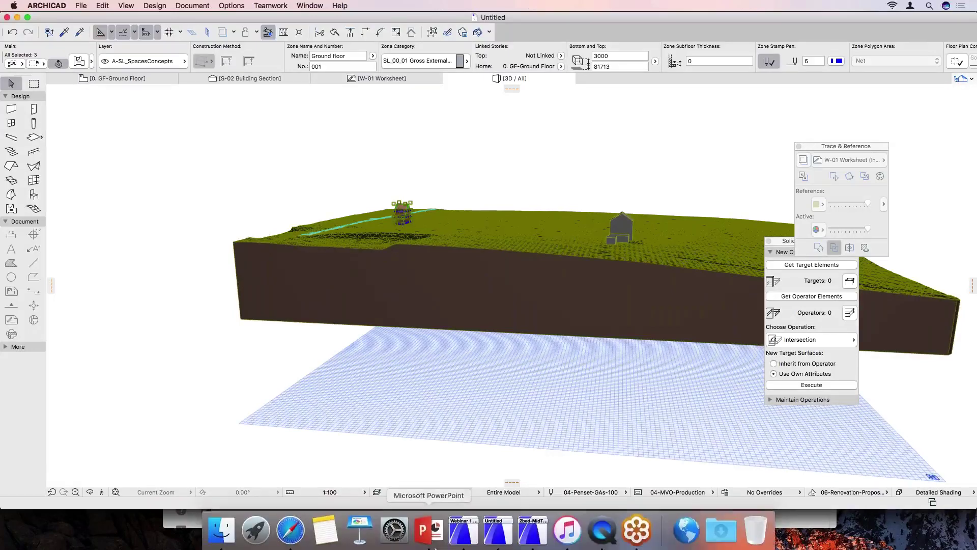
{"action": "left_click", "coordinate": [464, 530]}
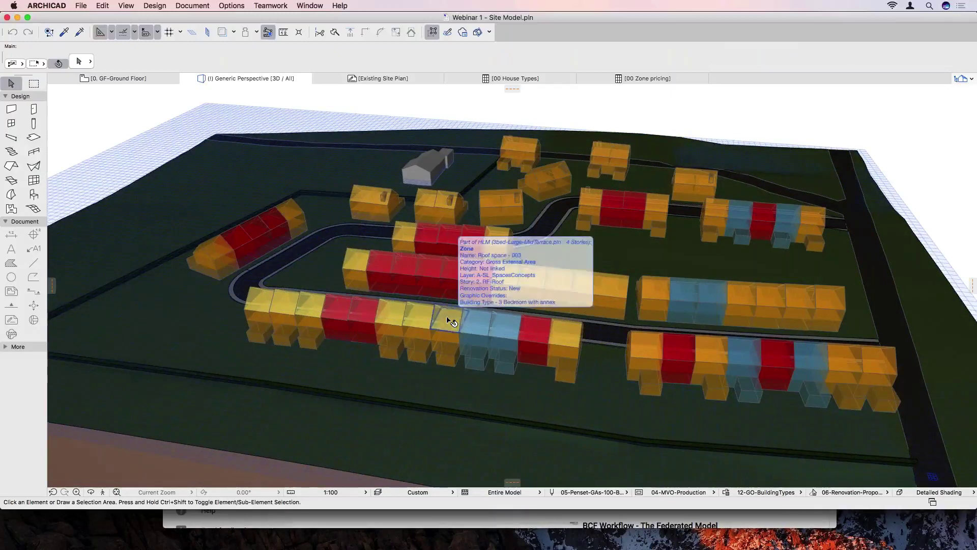
{"action": "left_click", "coordinate": [508, 78]}
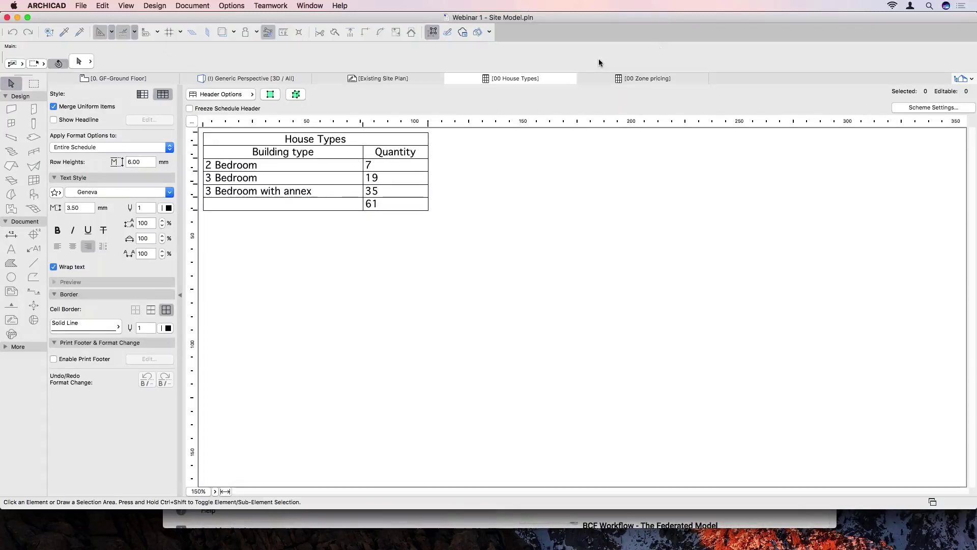
- Open the [00 Zone pricing] schedule showing storey areas at £2000 per m2
{"action": "left_click", "coordinate": [633, 79]}
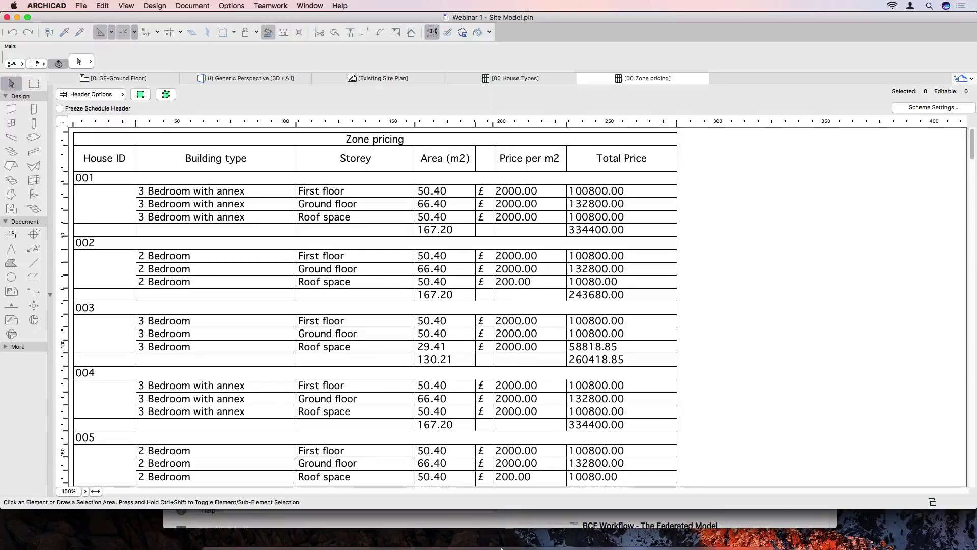
{"action": "mouse_move", "coordinate": [498, 547]}
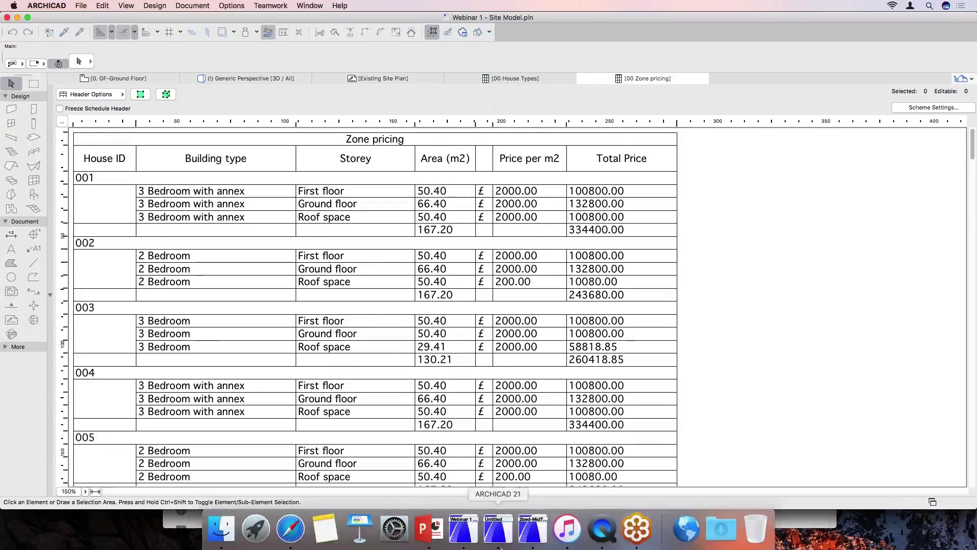
- Bring up the QuickTime iPad recording of the site's Generic Perspective
{"action": "left_click", "coordinate": [602, 528]}
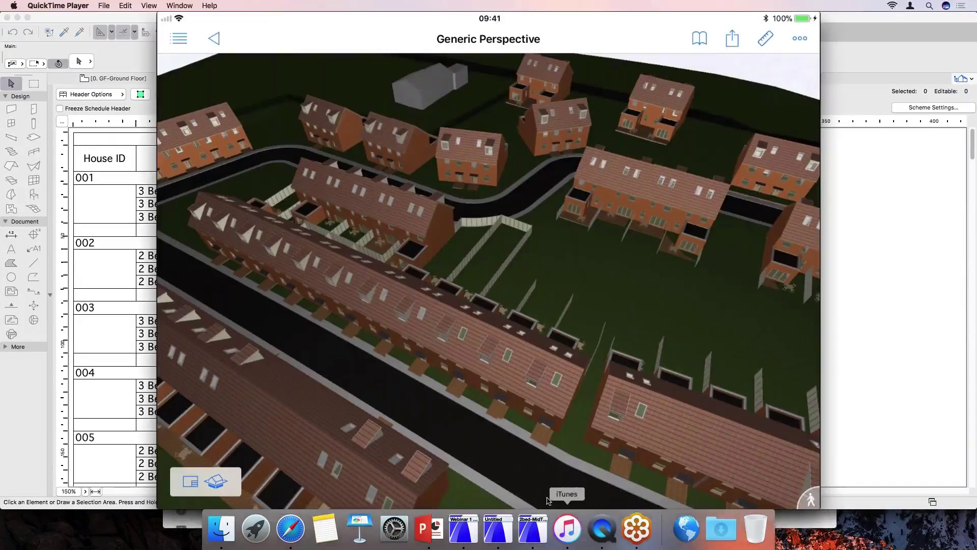